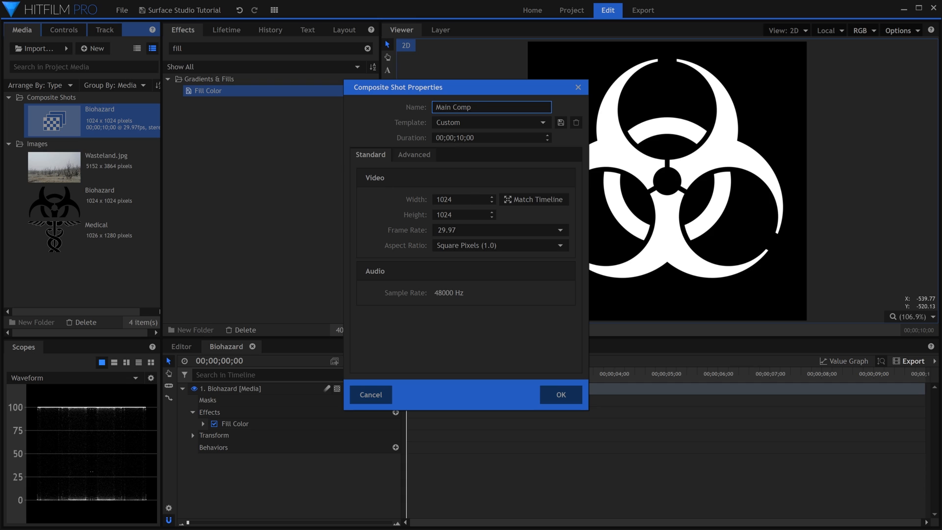
- Set the Main Comp composite shot to 1920 by 1080 pixels and create it
key("Tab")
type("1920")
key("Tab")
type("10")
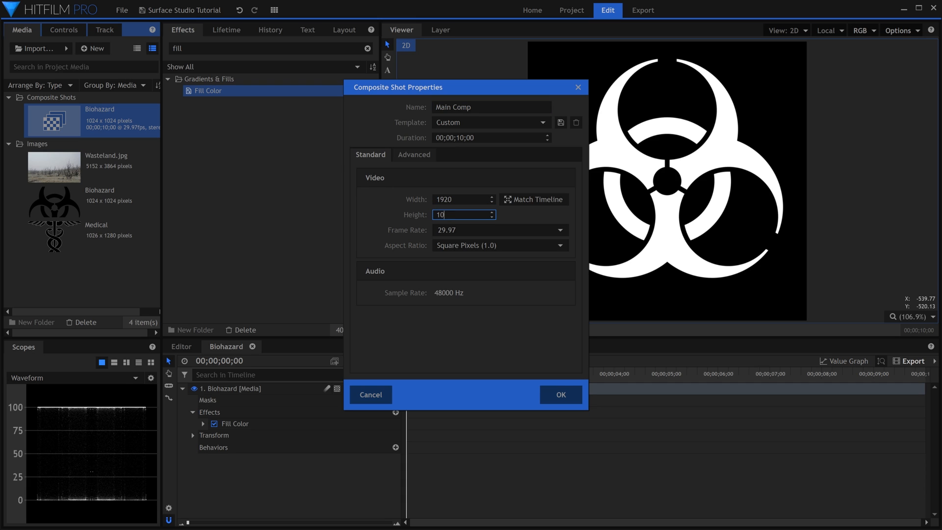
type("80")
key("Return")
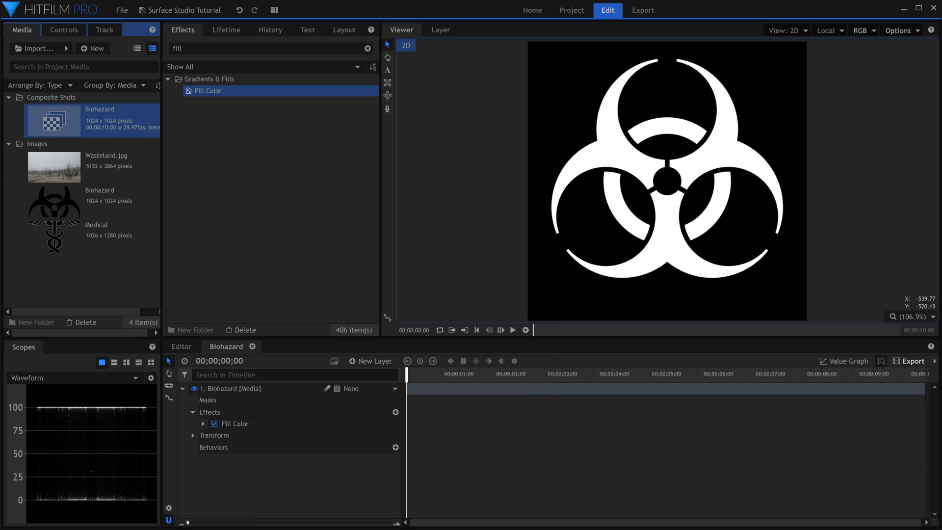
- Add the Biohazard composite shot to the Main Comp timeline and place the Wasteland.jpg image beneath it
left_click_drag(100, 130, 104, 135)
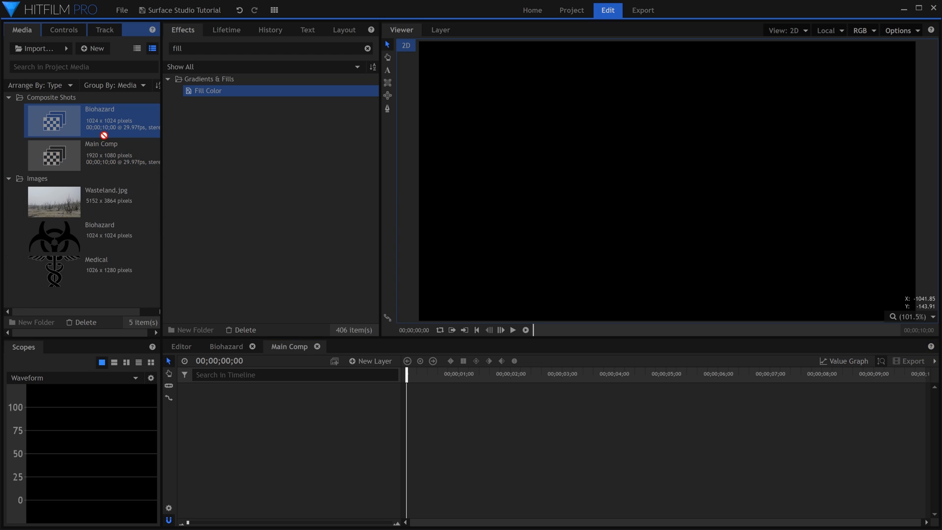
left_click_drag(238, 360, 255, 405)
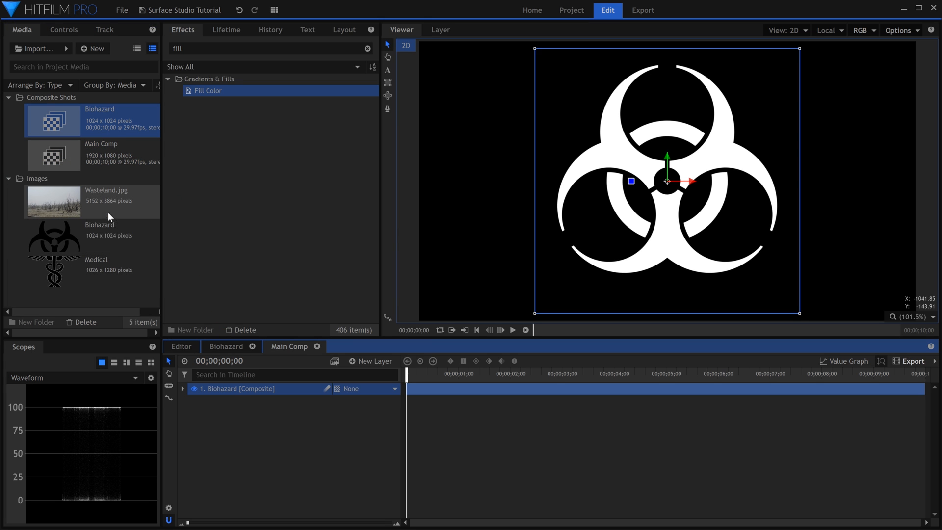
left_click_drag(109, 211, 245, 422)
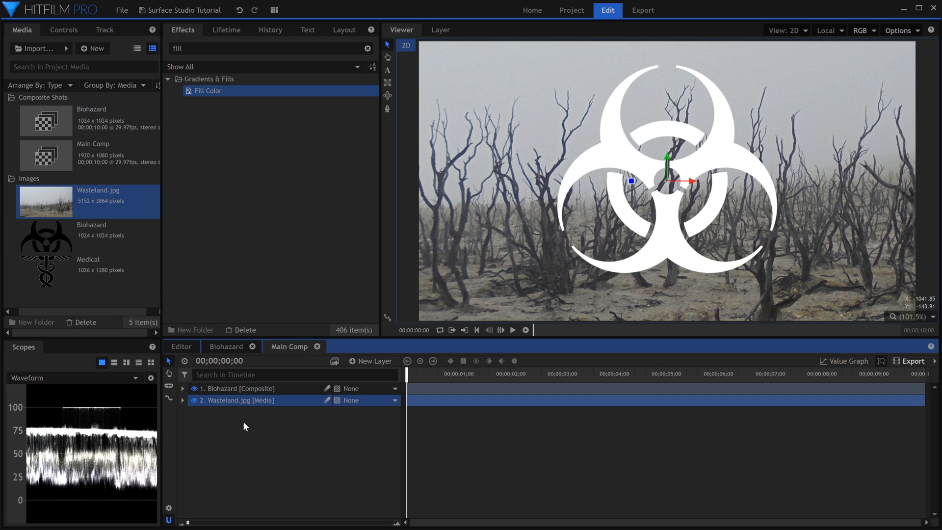
- Find the Surface Studio effect and apply it to the Biohazard layer
double_click(181, 48)
type("surface")
left_click_drag(236, 115, 280, 389)
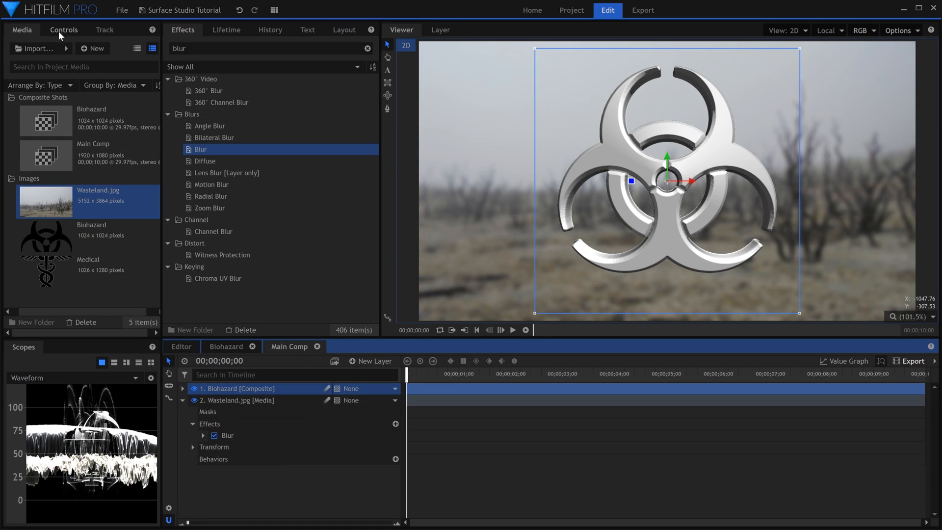
- Show the Biohazard layer's Surface Studio settings and widen the area that displays them
left_click(63, 31)
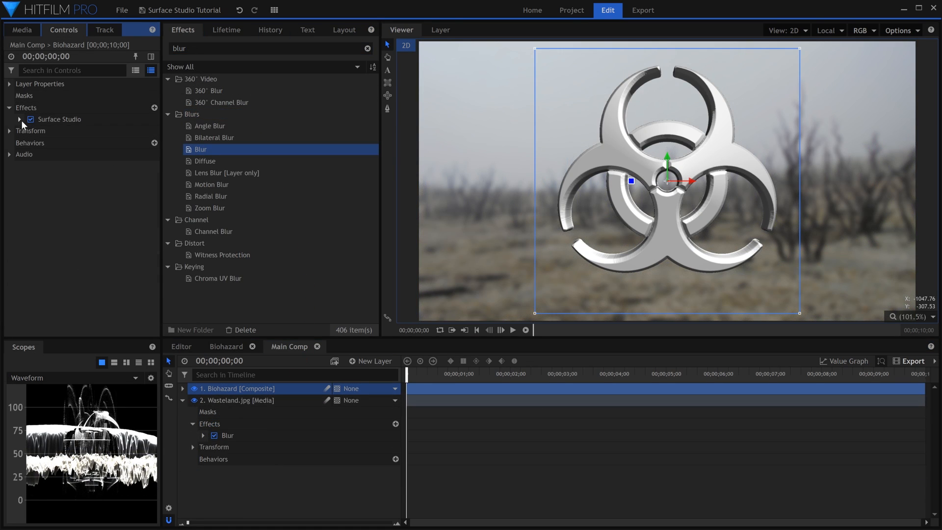
left_click(19, 119)
left_click(78, 297)
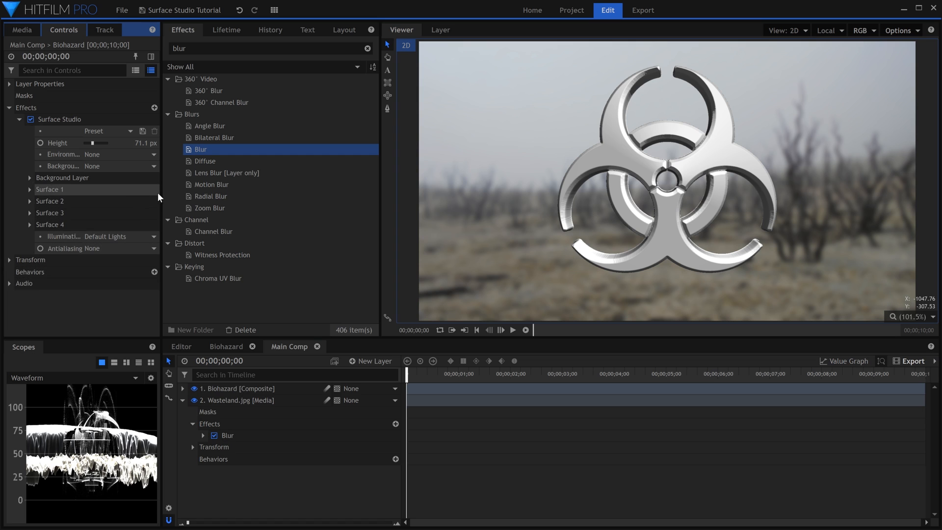
left_click_drag(161, 196, 236, 200)
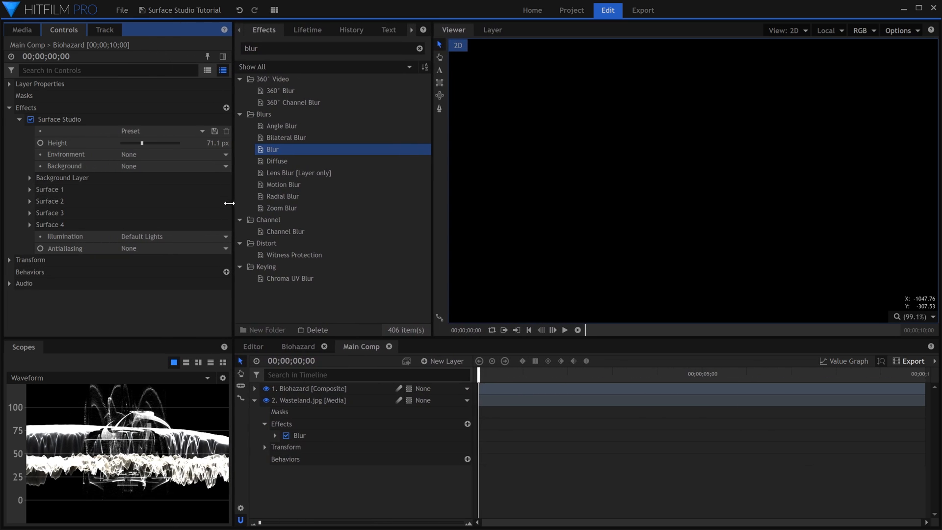
- Try different Surface Studio heights up to about 140 px, and set the effect's Environment to the Wasteland.jpg layer
mouse_move(138, 143)
left_mouse_down()
mouse_move(157, 142)
mouse_move(122, 151)
mouse_move(138, 149)
left_mouse_up()
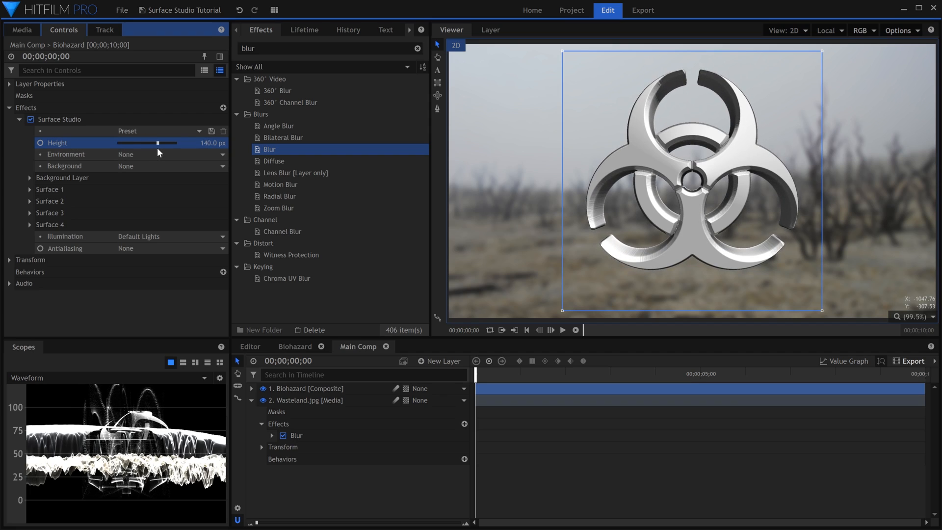
left_click(163, 155)
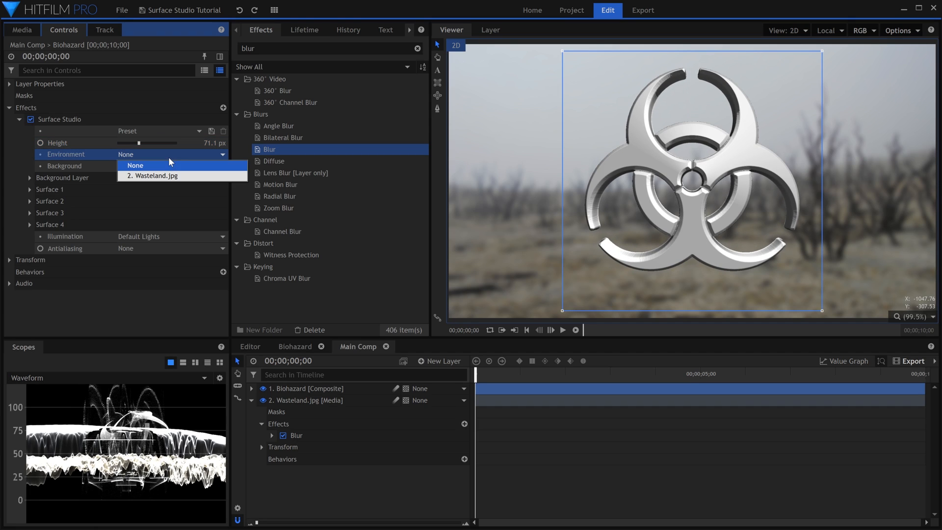
left_click(169, 175)
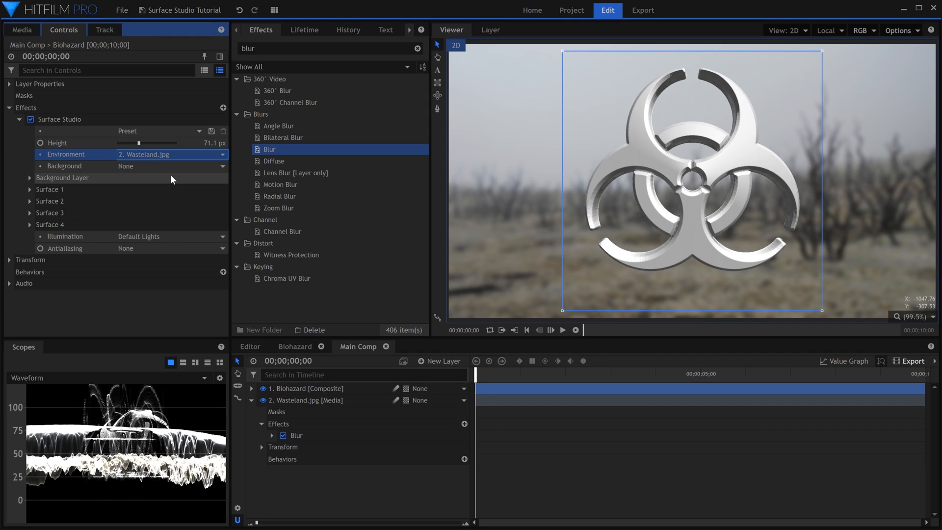
- Expand Surface 1, try a Surface Alpha of 0.00 and restore it to 1.00
left_click(59, 190)
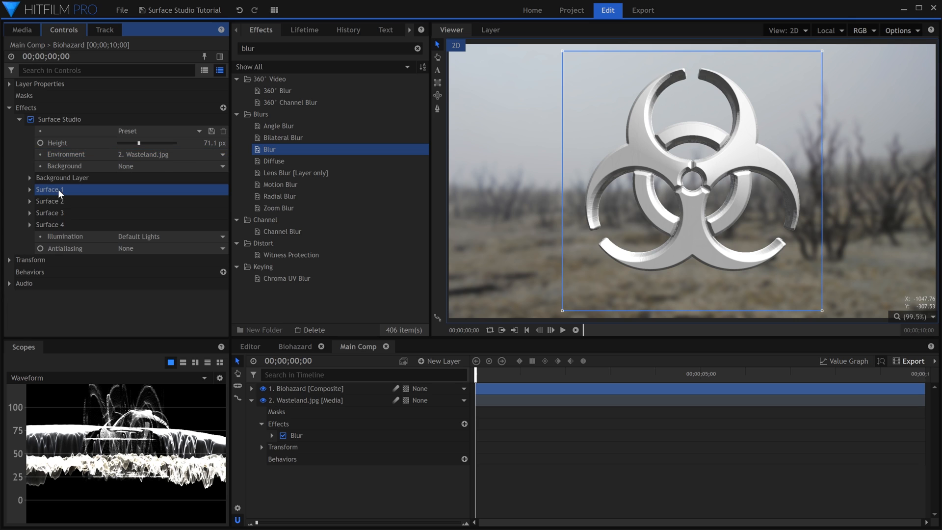
left_click(30, 191)
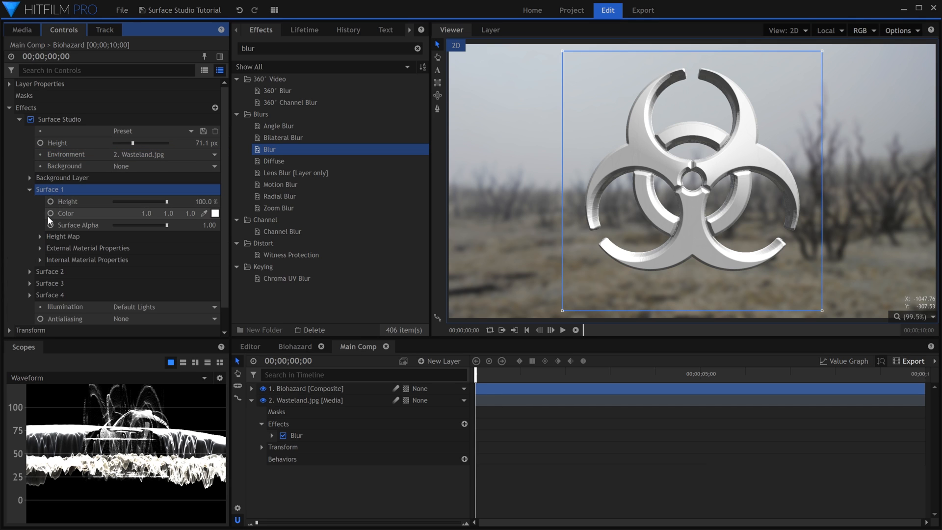
left_click_drag(161, 228, 102, 230)
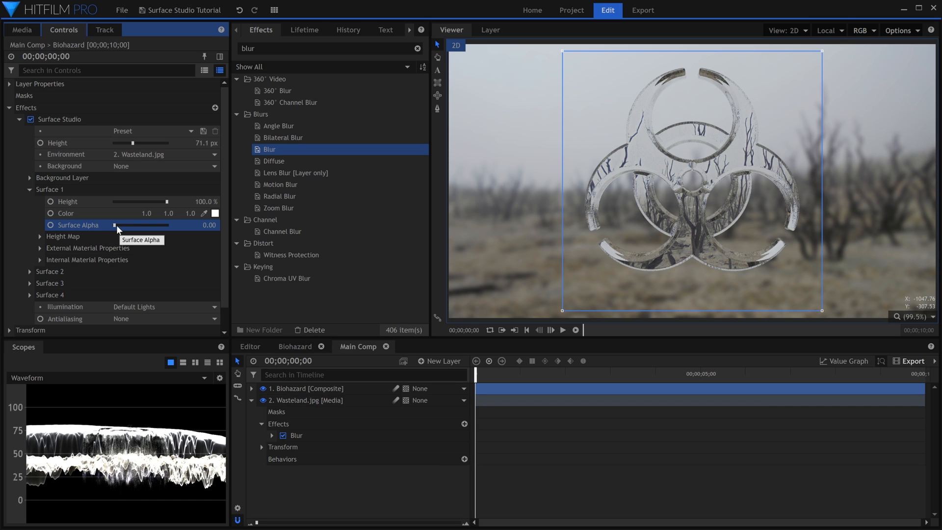
left_click_drag(115, 228, 182, 229)
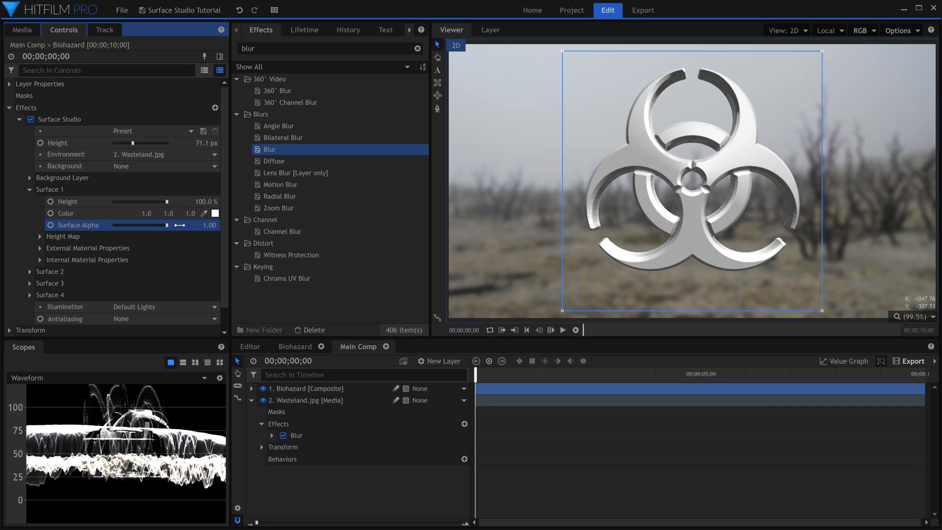
- Sample a dark grey of 0.2, 0.2, 0.2 as the Surface 1 color and expand its Height Map settings
left_click(204, 213)
left_click(208, 192)
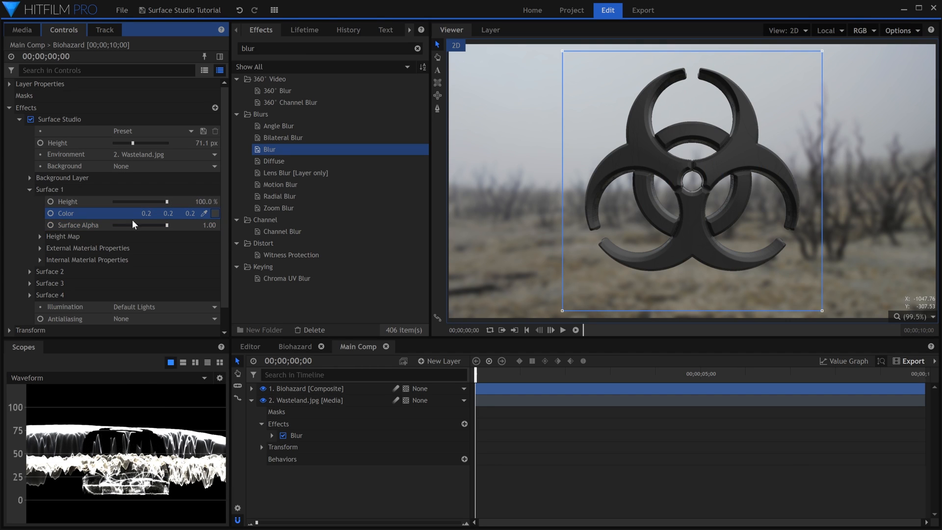
left_click(42, 236)
left_click(102, 249)
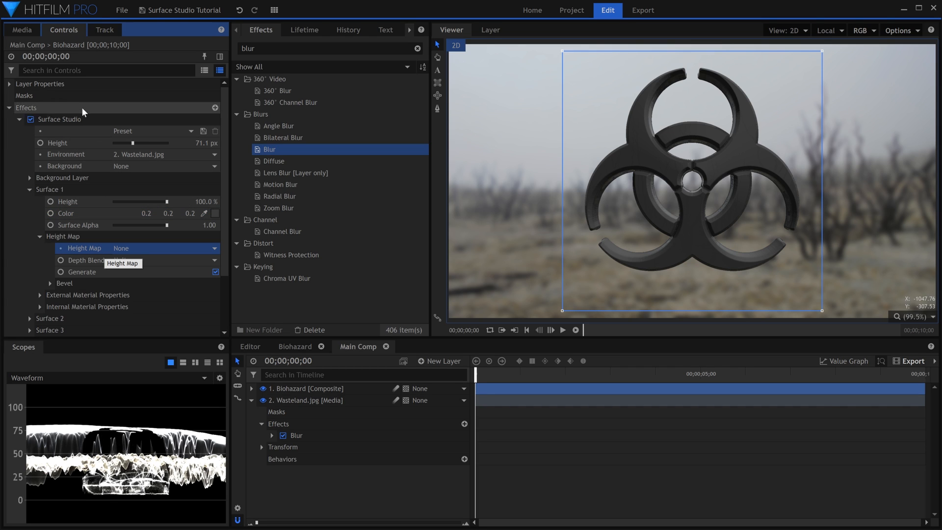
- Create a new composite shot named Height Map Rock with the 1080p Full HD @ 29.97 fps template
left_click(22, 30)
left_click(100, 47)
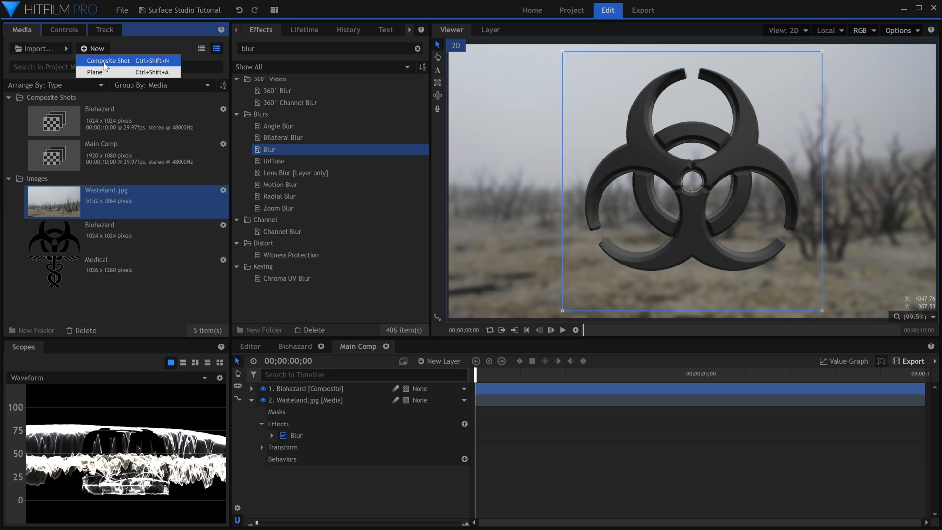
left_click(104, 61)
type("Height Map Rock")
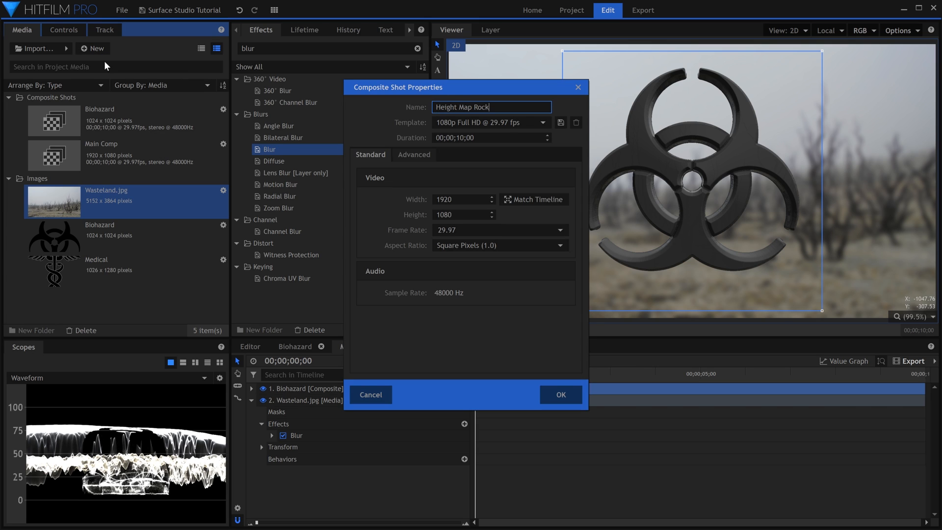
key("Return")
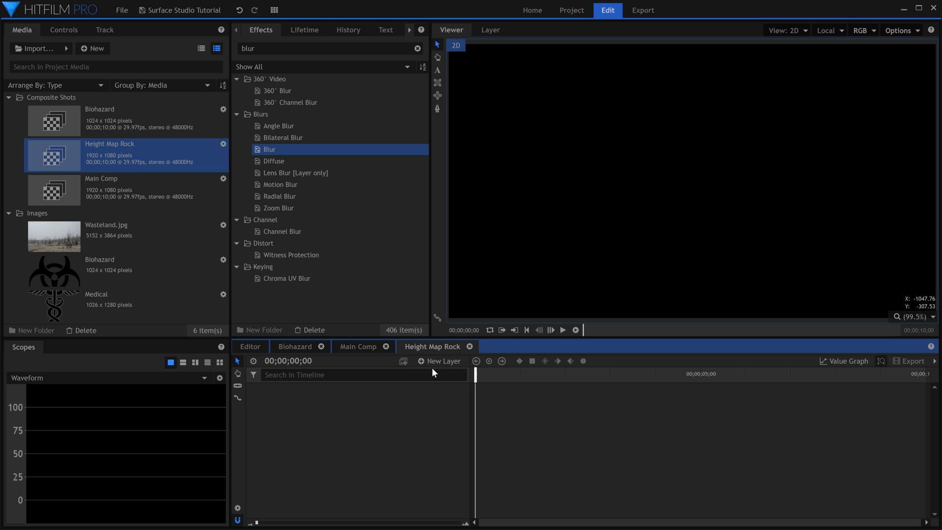
- Add a black 1920 by 1080 plane layer to the Height Map Rock timeline
left_click(434, 362)
left_click(454, 374)
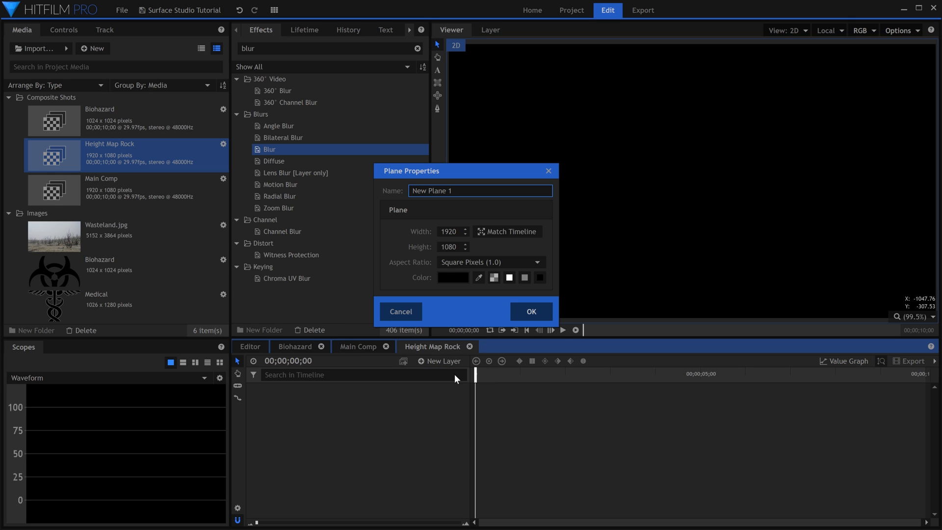
key("Return")
- Find the Fractal Noise effect and apply it to the plane layer
double_click(373, 48)
type("fracta")
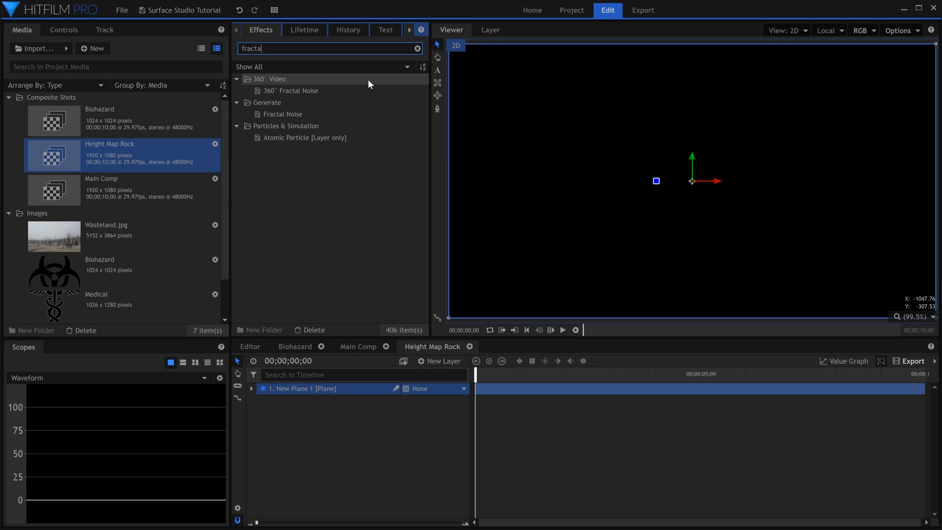
left_click_drag(351, 114, 383, 337)
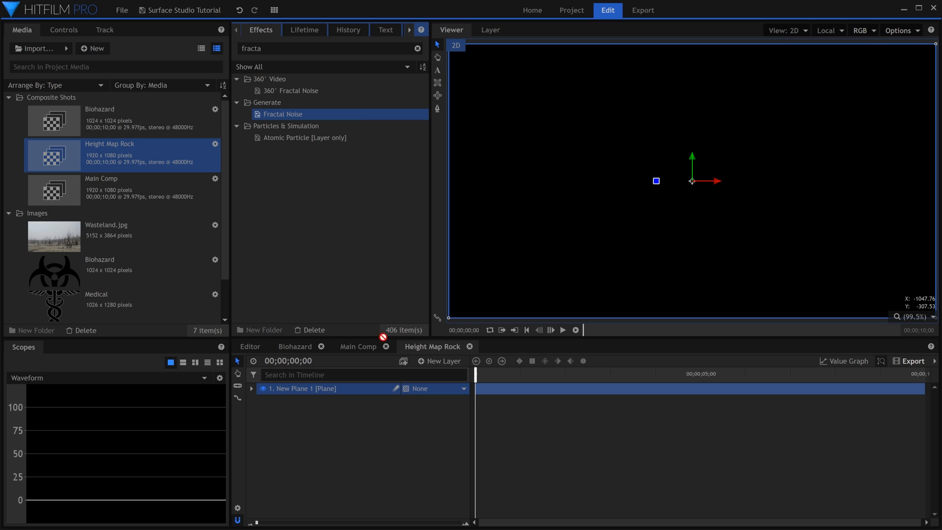
left_click_drag(373, 390, 371, 391)
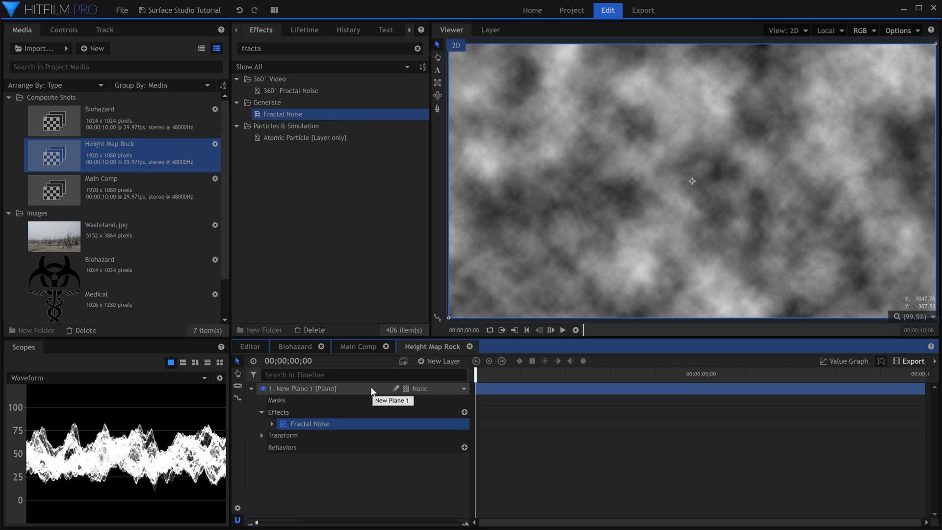
- Set the Fractal Noise effect's transform Scale to 80 px
left_click(63, 30)
left_click(19, 119)
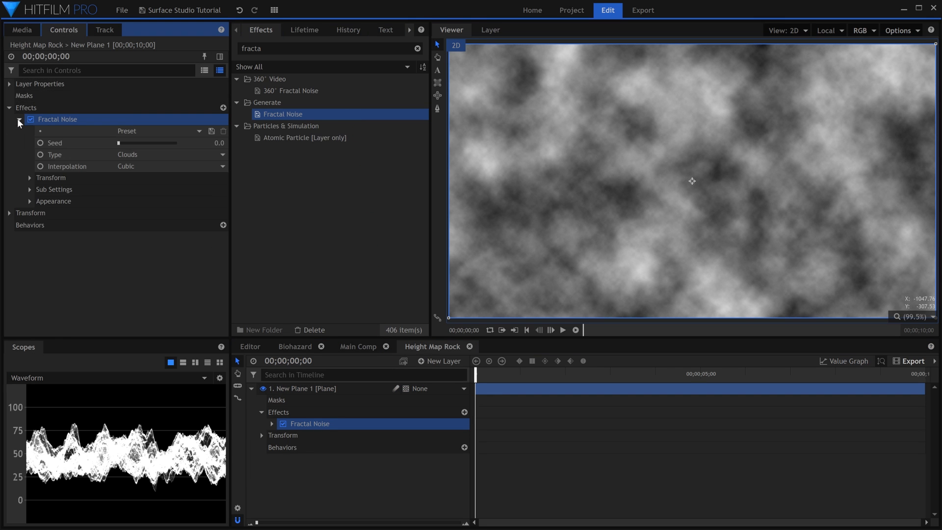
left_click(30, 177)
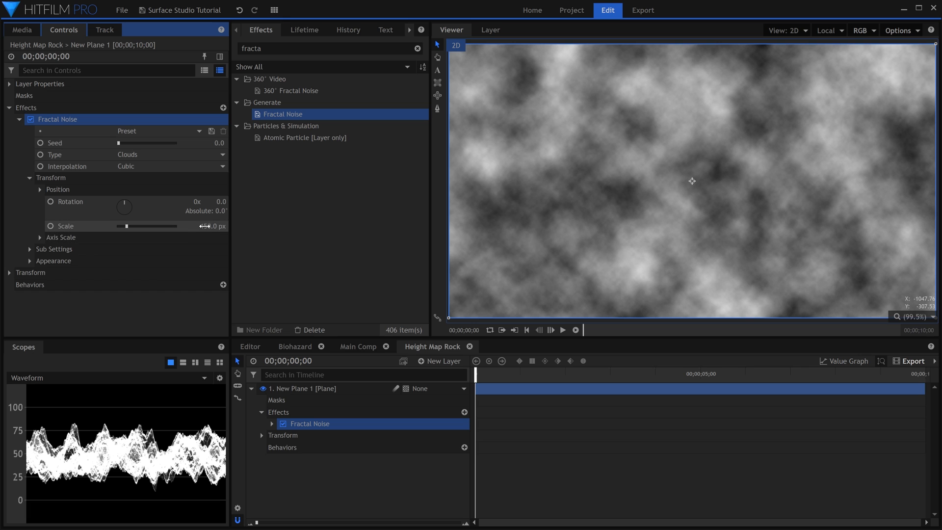
left_click(202, 226)
key("Return")
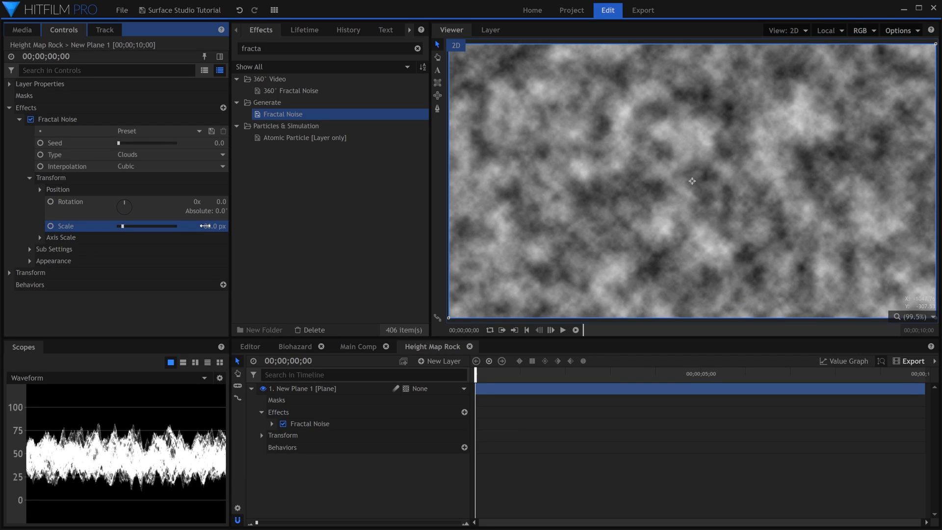
- Duplicate the Fractal Noise effect and set the copy's noise Type to Marble
left_click(20, 120)
right_click(85, 123)
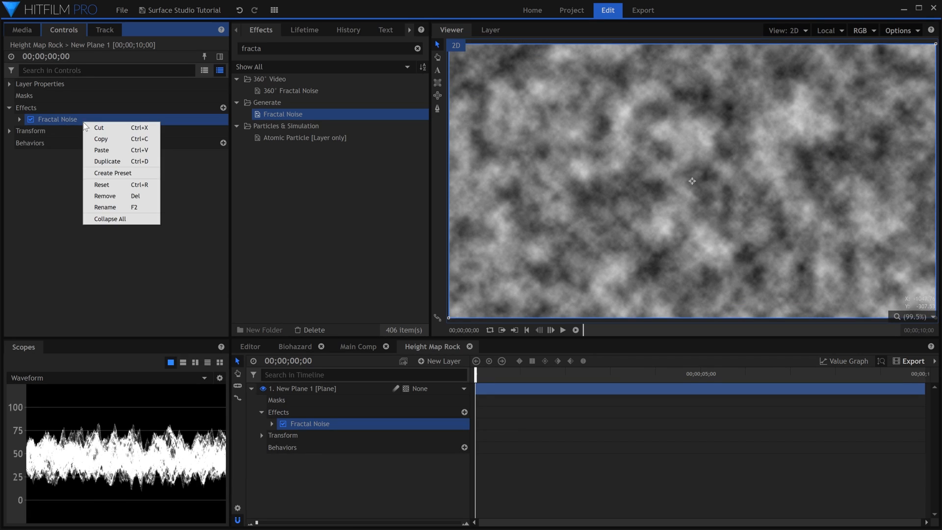
left_click(134, 162)
left_click(19, 131)
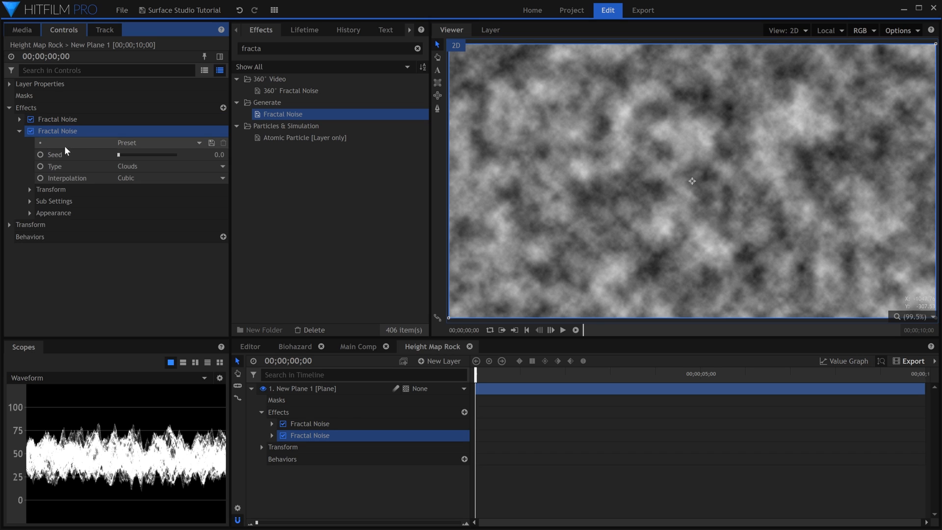
left_click(136, 166)
left_click(149, 218)
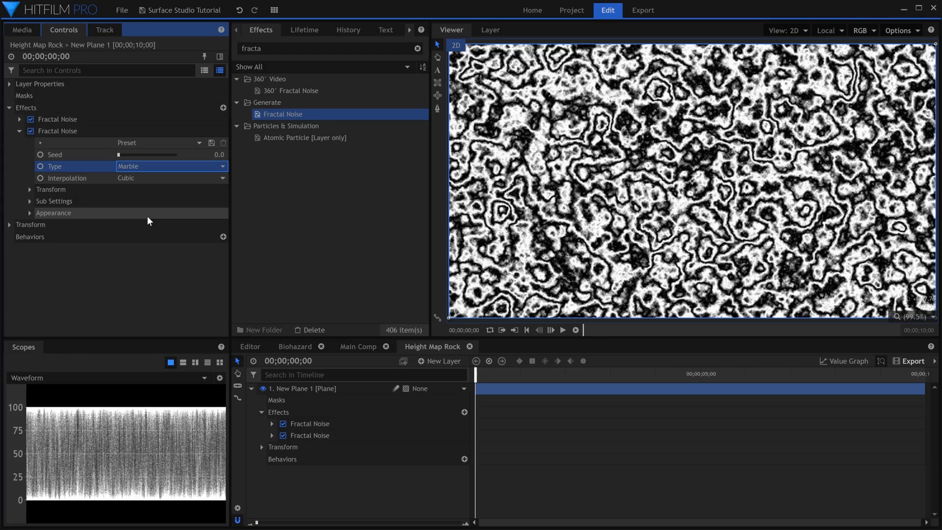
- Set the Marble noise's sub-settings Influence to 10% and its transform Scale to about 450 px
left_click(29, 201)
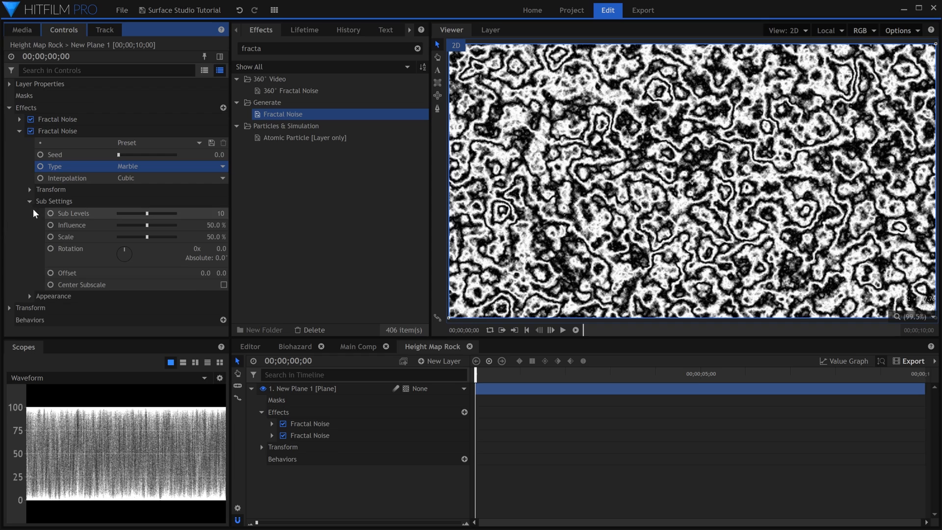
left_click_drag(133, 226, 122, 225)
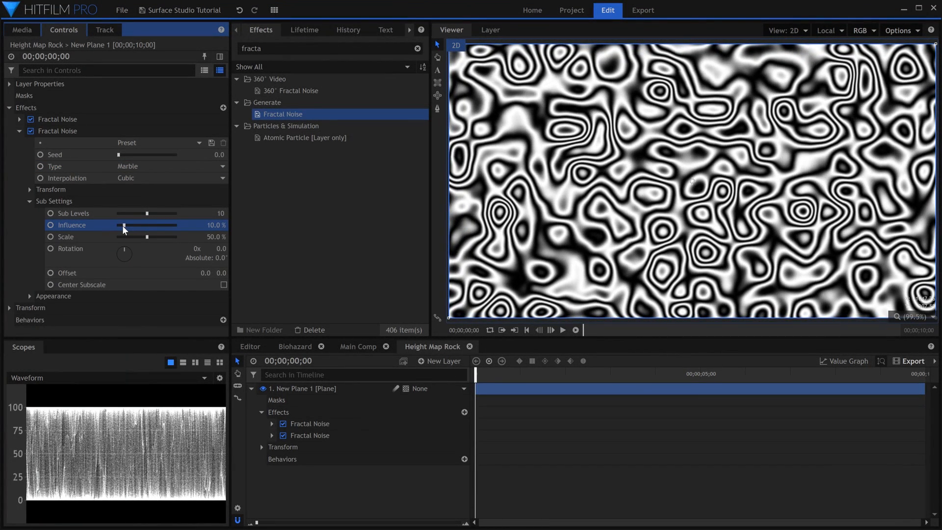
left_click(31, 189)
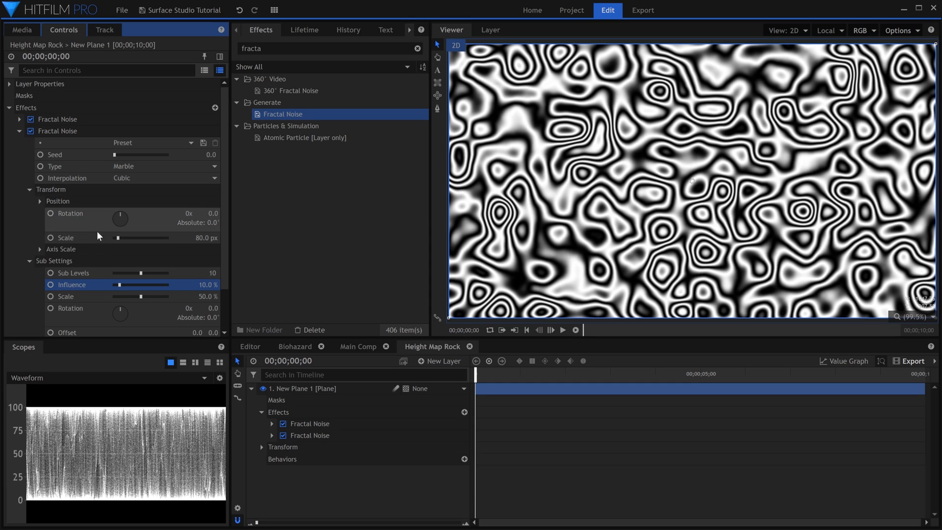
left_click_drag(119, 237, 136, 237)
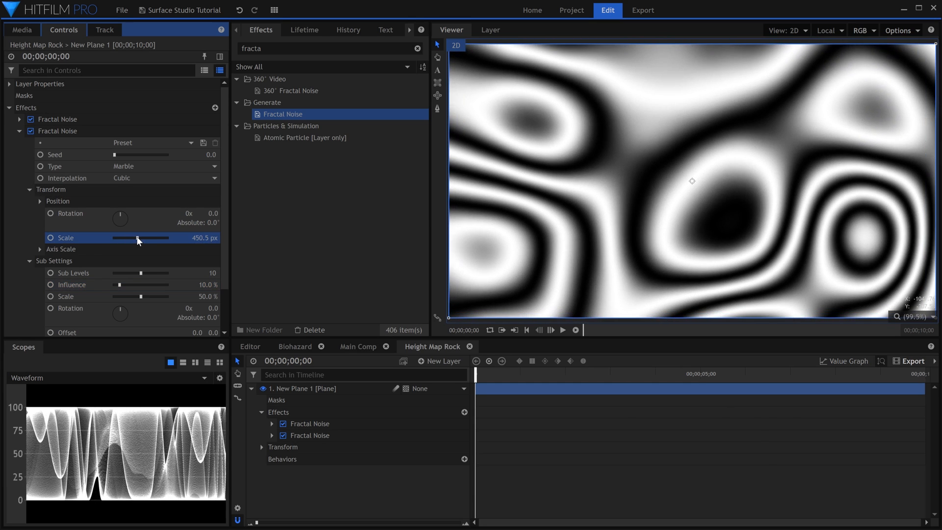
- Set the Marble noise's appearance Blend to Multiply and its Offset to 0.38
left_click(29, 189)
left_click(30, 200)
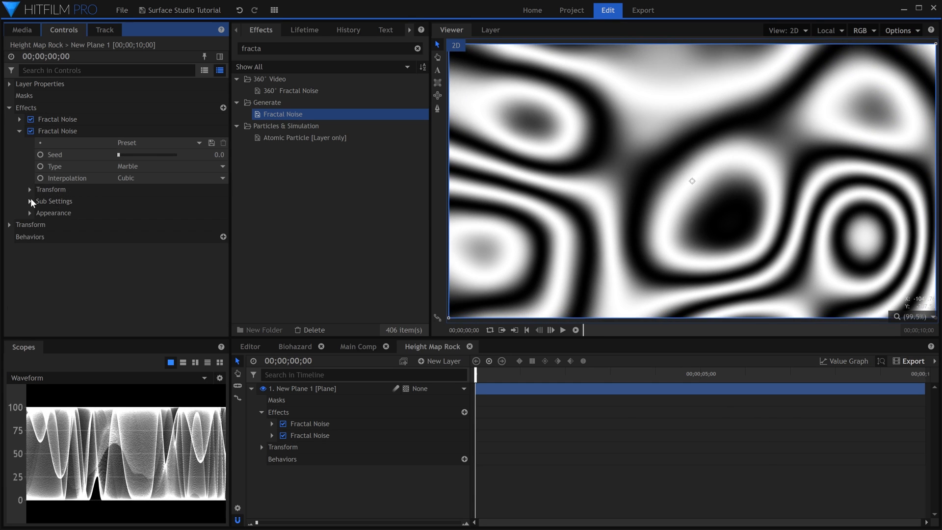
left_click(31, 211)
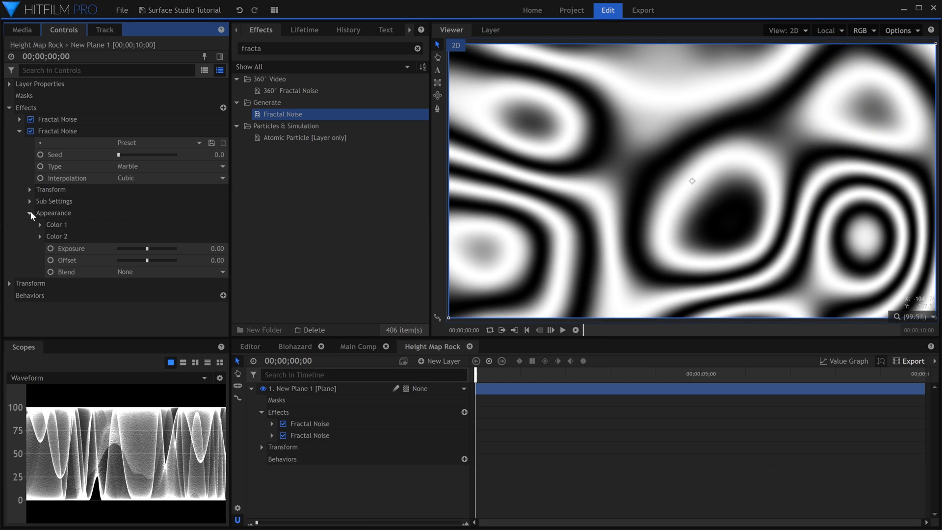
left_click(168, 274)
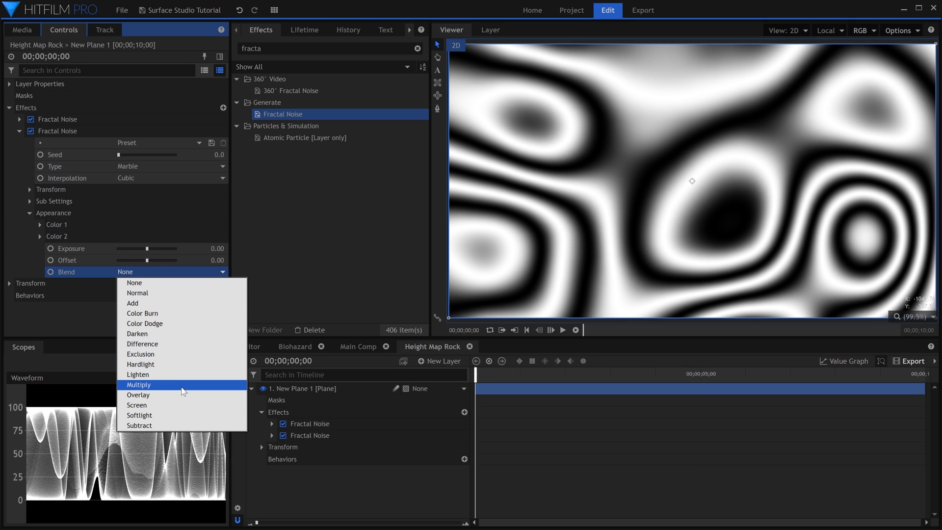
left_click(182, 385)
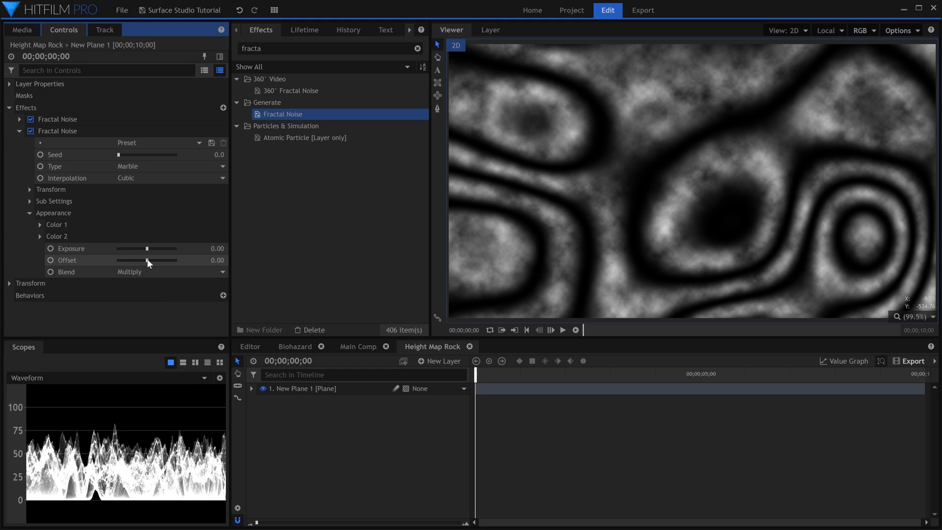
left_click_drag(147, 260, 157, 260)
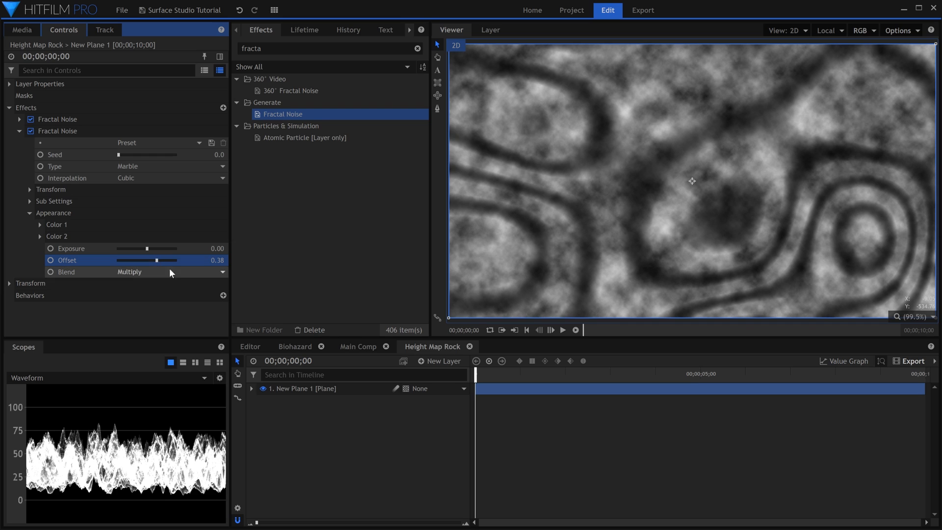
- Add the Height Map Rock composite shot as the lowest layer of Main Comp, below Wasteland.jpg
left_click(358, 346)
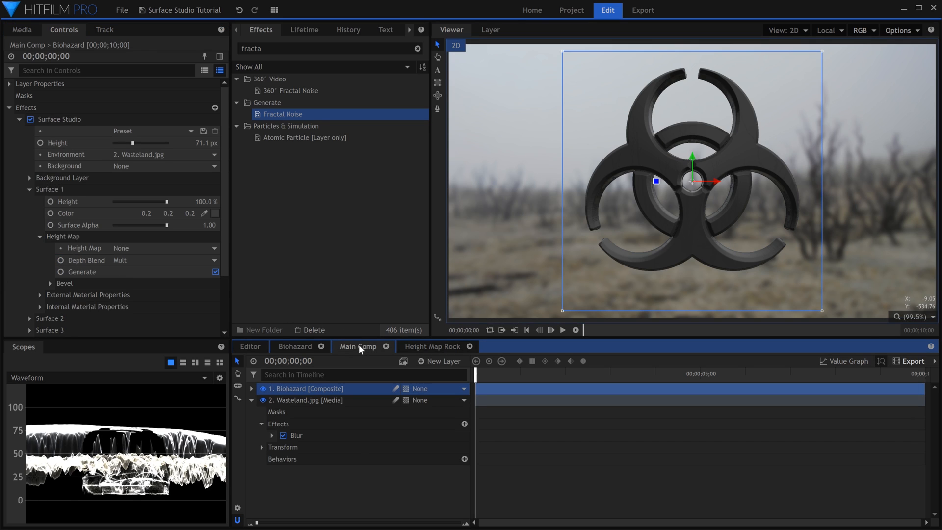
left_click(28, 30)
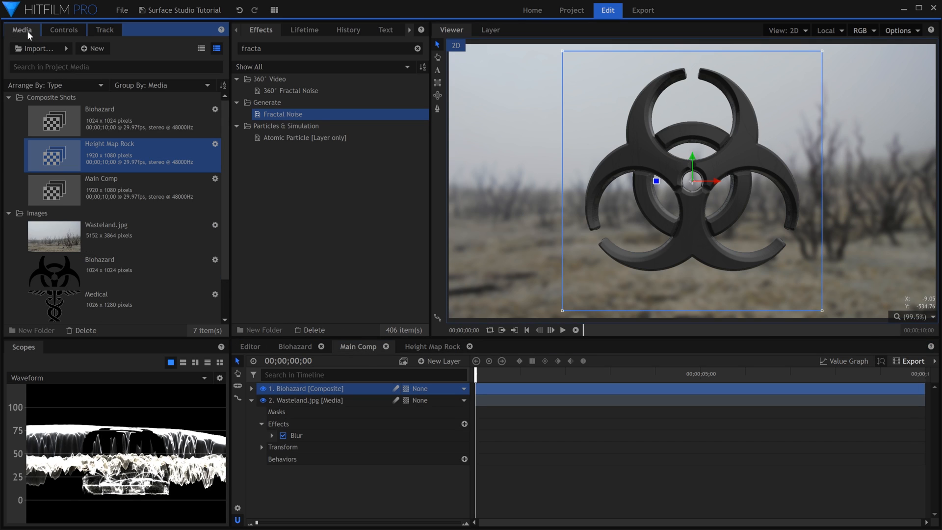
left_click_drag(85, 137, 287, 463)
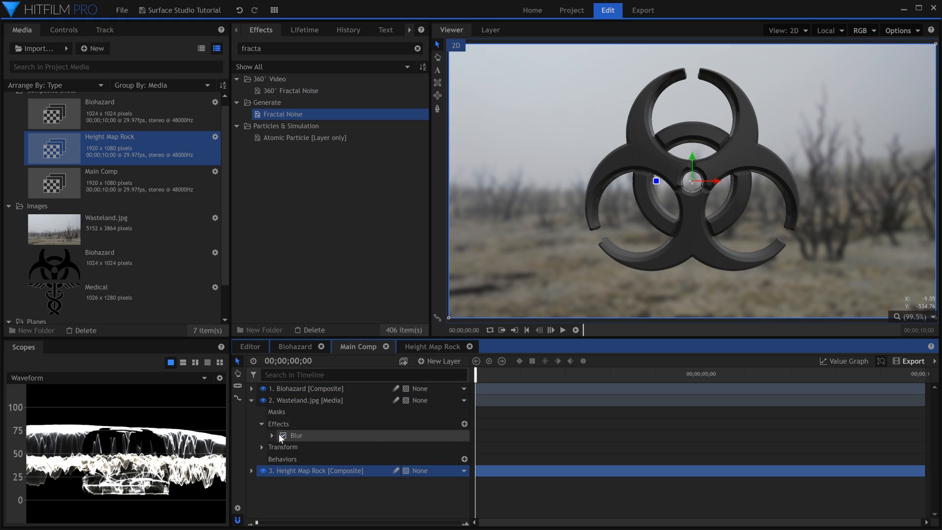
left_click(252, 400)
- Assign the Height Map Rock layer as Surface 1's Height Map in the Biohazard layer's Surface Studio effect
left_click(306, 389)
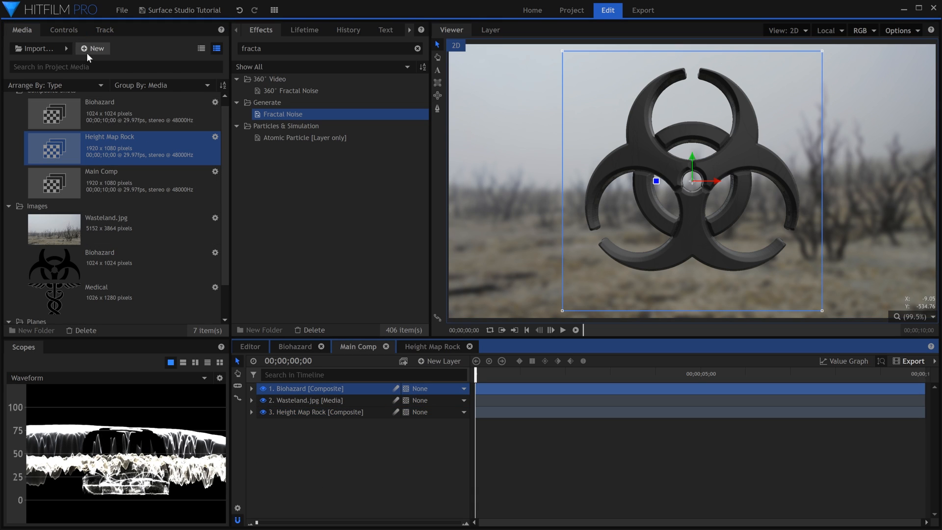
left_click(63, 29)
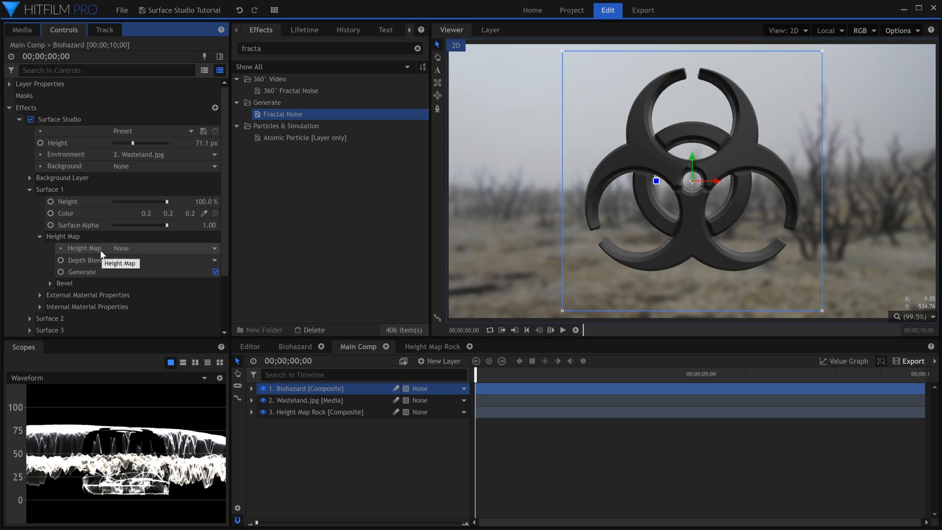
left_click(142, 248)
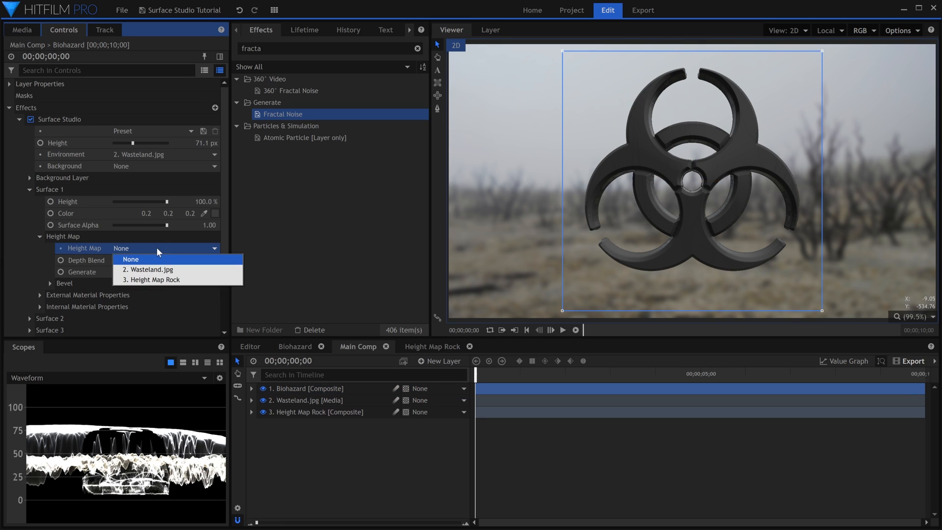
left_click(171, 280)
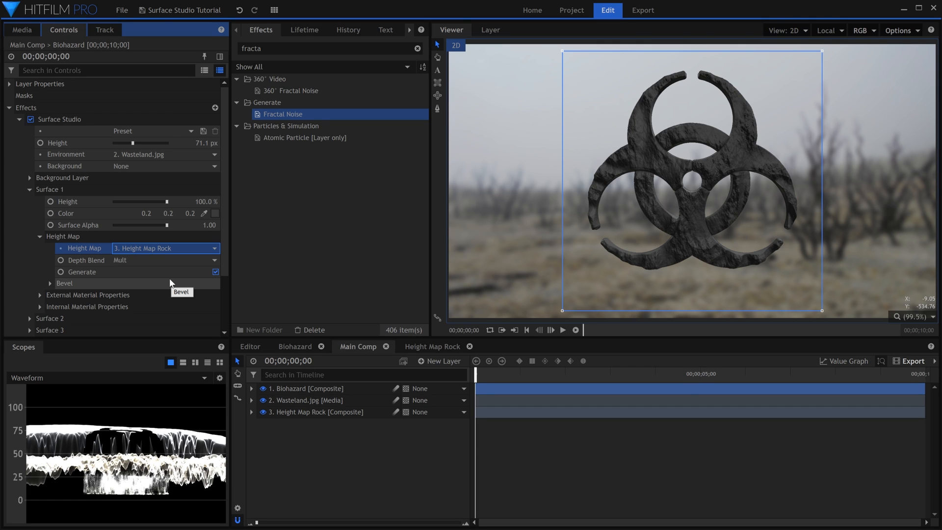
- Reduce Surface 1's bevel Size to give the emblem narrower bevelled edges
left_click(49, 283)
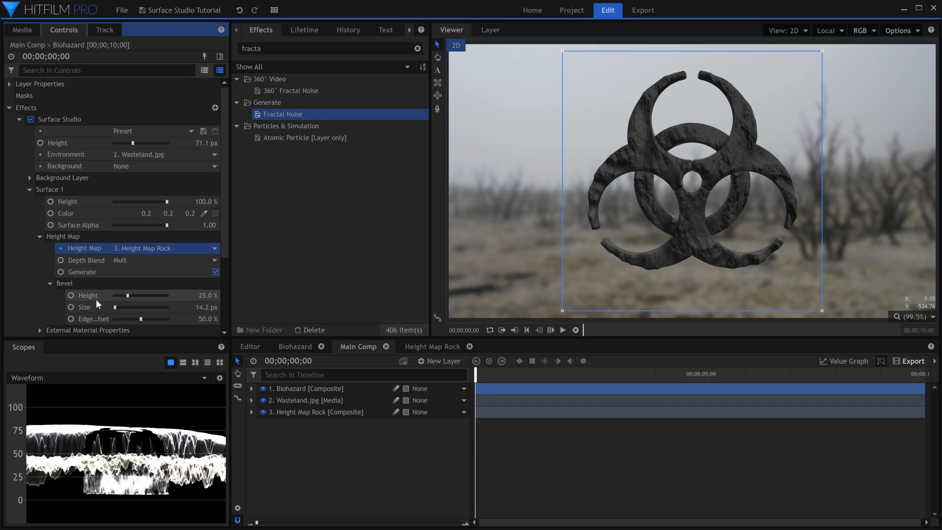
left_click_drag(206, 307, 198, 307)
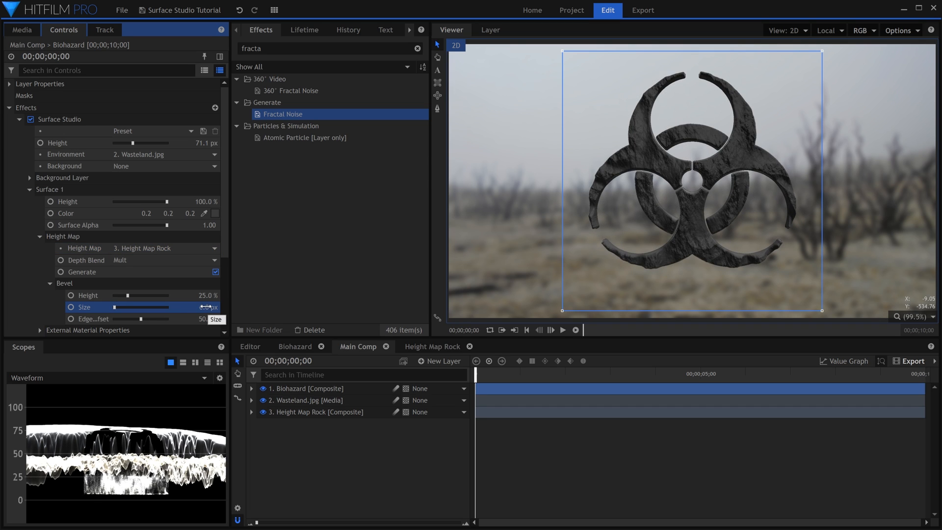
left_click(50, 283)
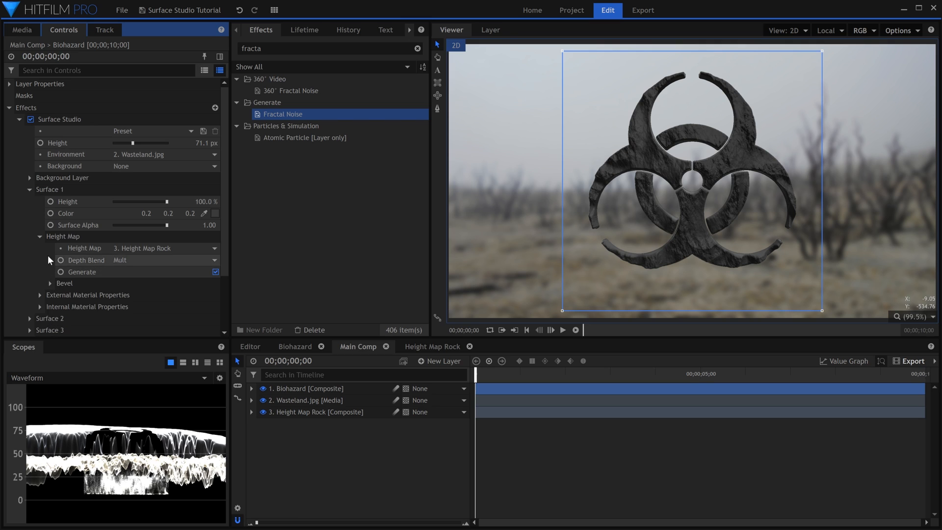
left_click(40, 236)
left_click(29, 189)
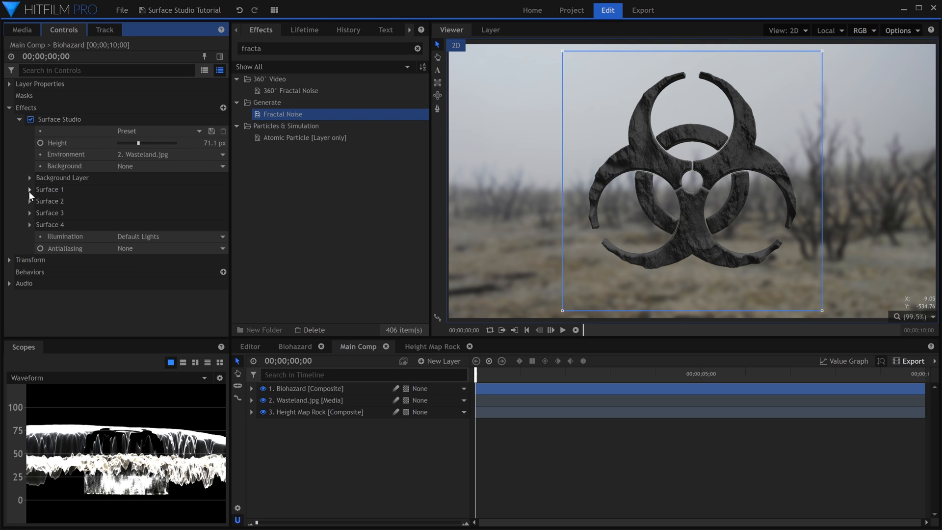
- Try a Surface 2 Height of 30% on the emblem and undo it
left_click(29, 201)
left_click_drag(114, 214, 130, 225)
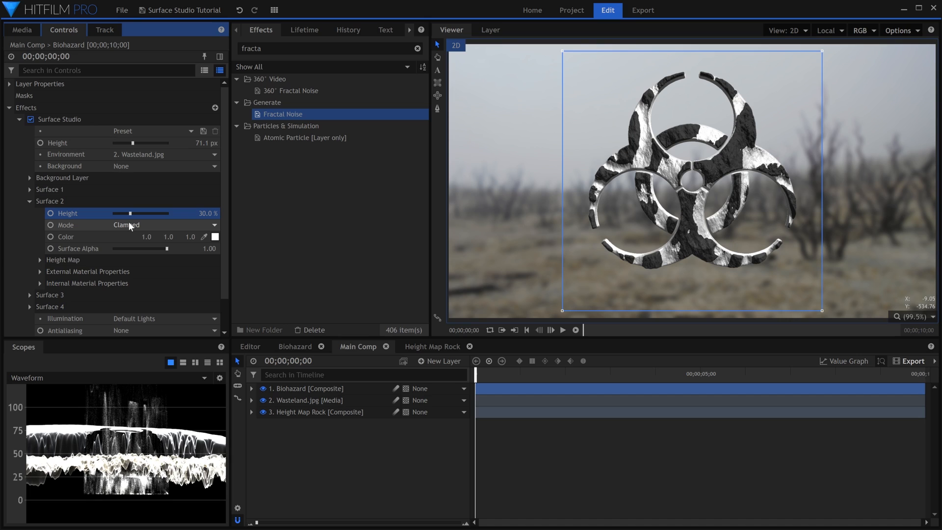
key("ctrl+z")
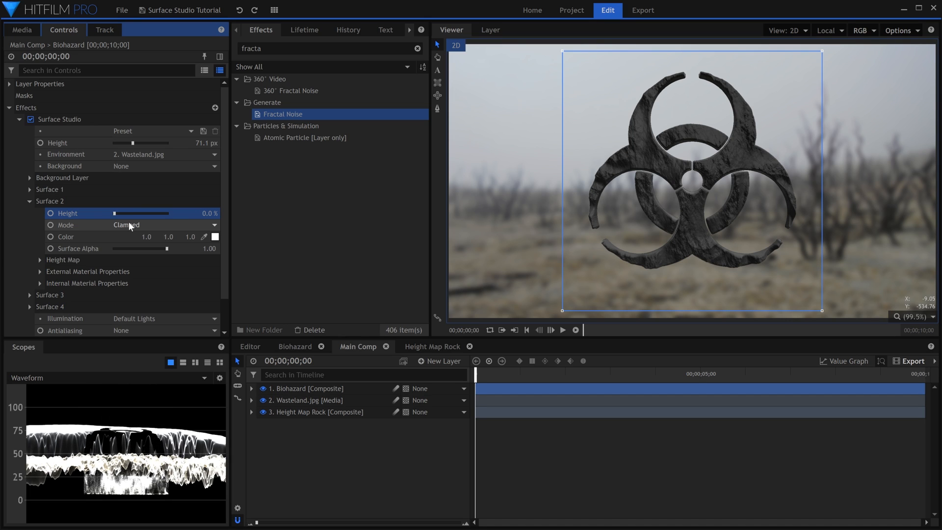
- Create a 1920 x 1080 composite shot named Height Map Fire
left_click(31, 27)
left_click(93, 49)
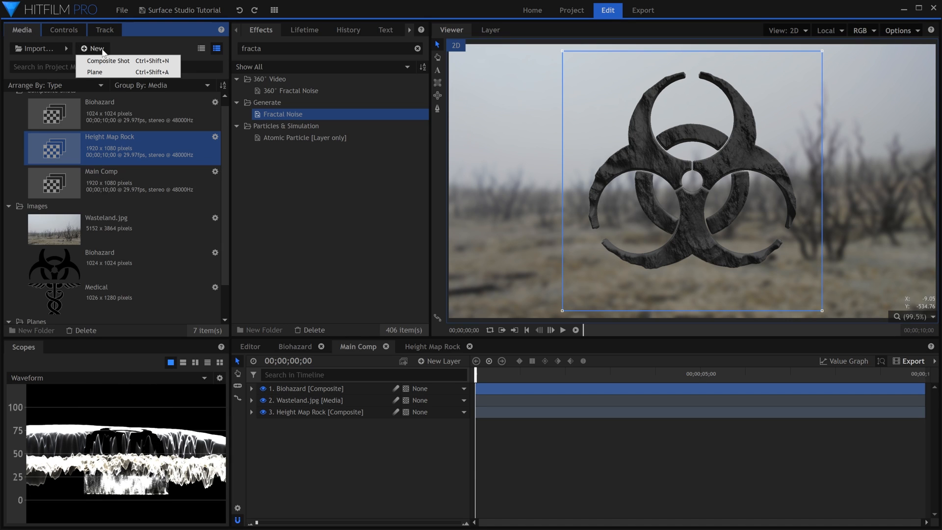
left_click(108, 61)
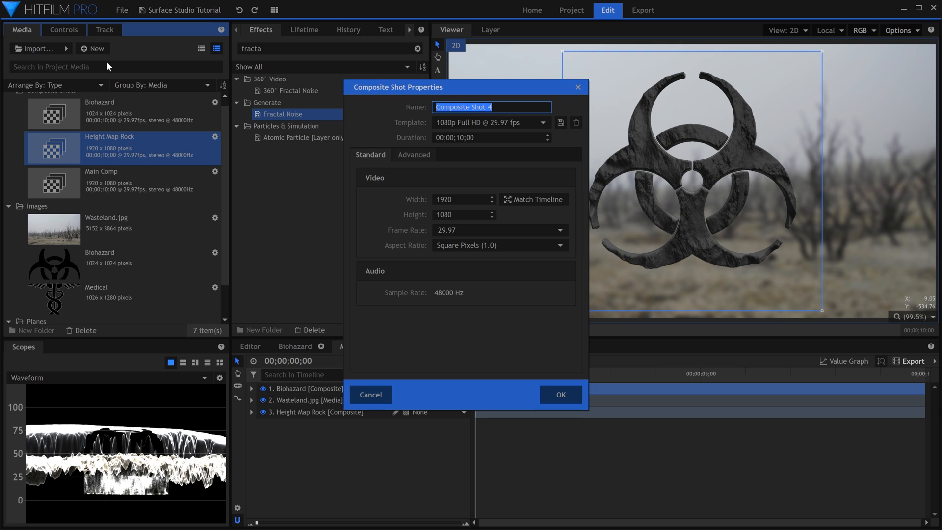
type("Height Map Fi")
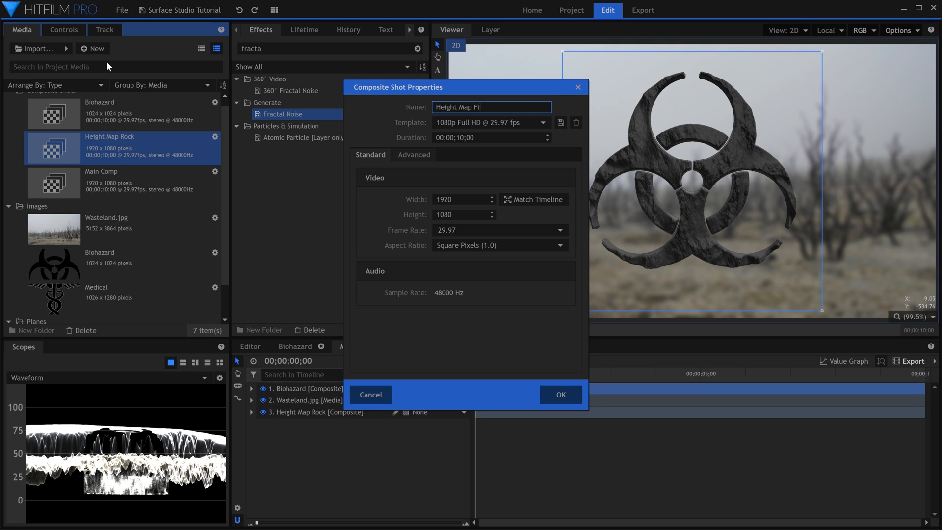
type("re")
key("Return")
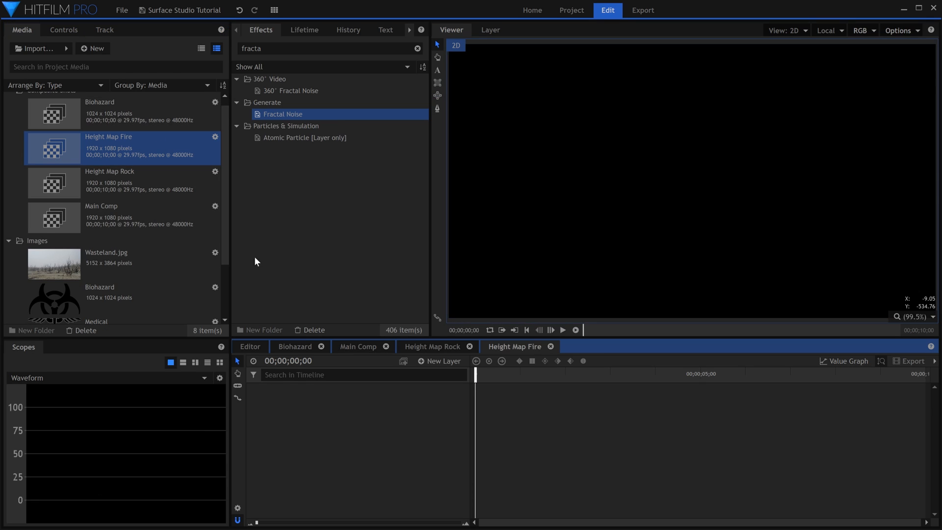
- Copy the fractal-noise plane layer from Height Map Rock into the Height Map Fire composite shot
left_click_drag(426, 337, 434, 343)
right_click(370, 387)
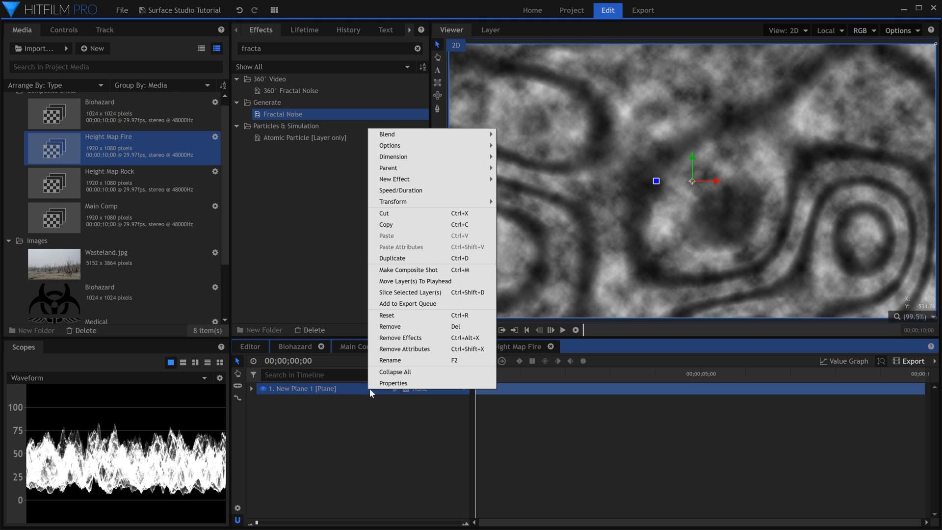
left_click(429, 224)
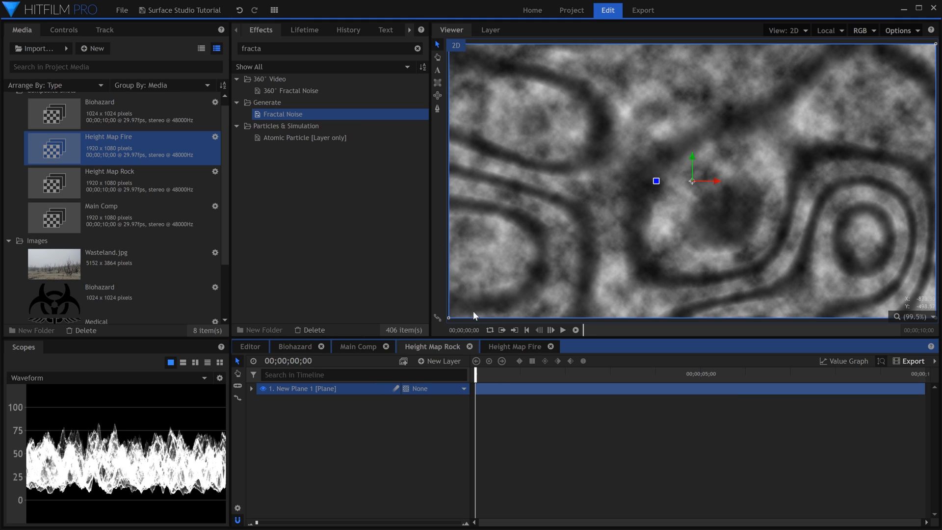
key("Delete")
right_click(402, 407)
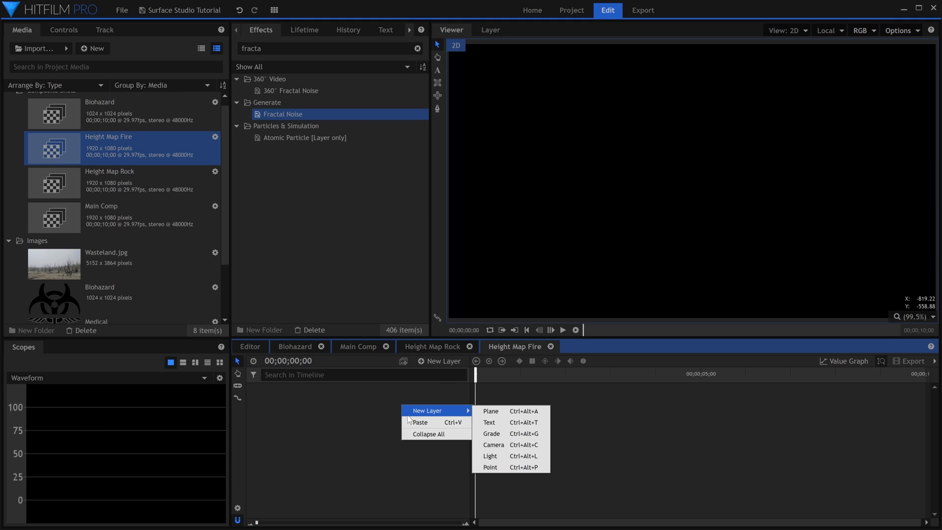
left_click(413, 423)
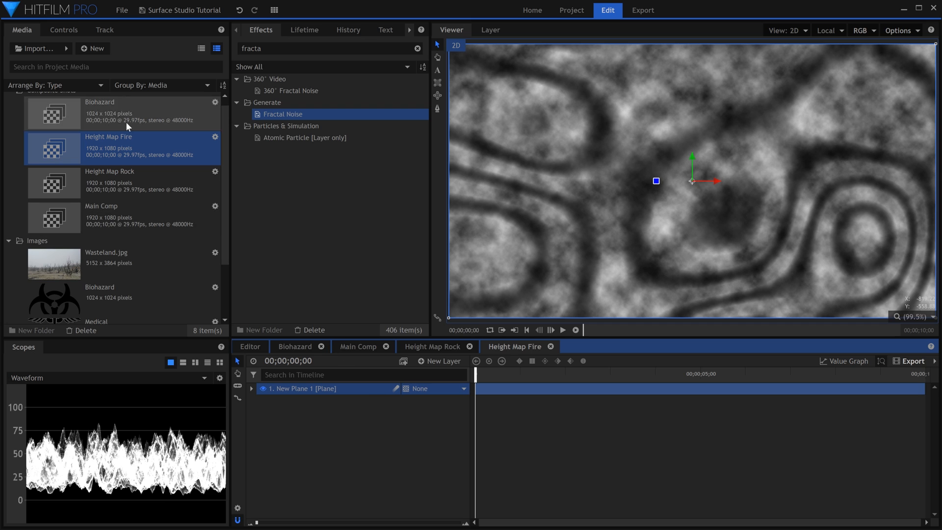
- Remove the second, Marble-type Fractal Noise effect from the plane in Height Map Fire
left_click(69, 30)
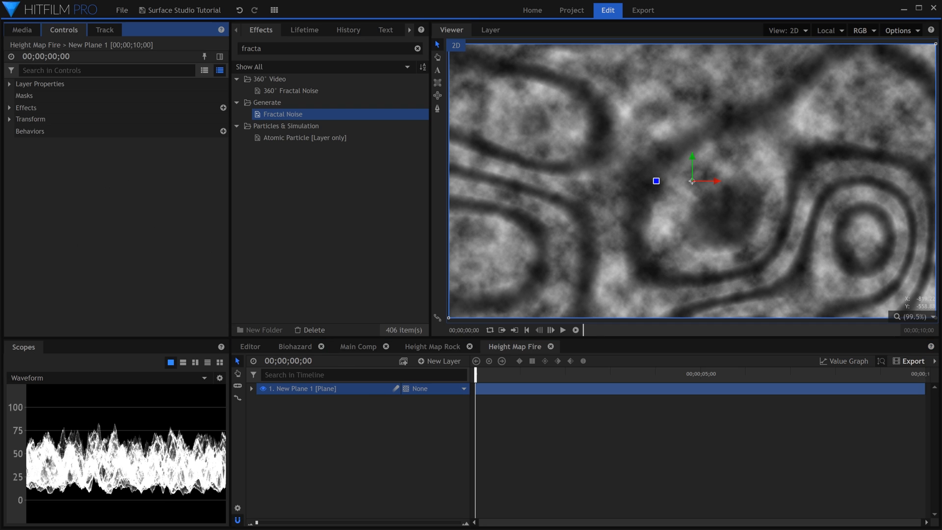
left_click(10, 108)
left_click(115, 132)
key("Delete")
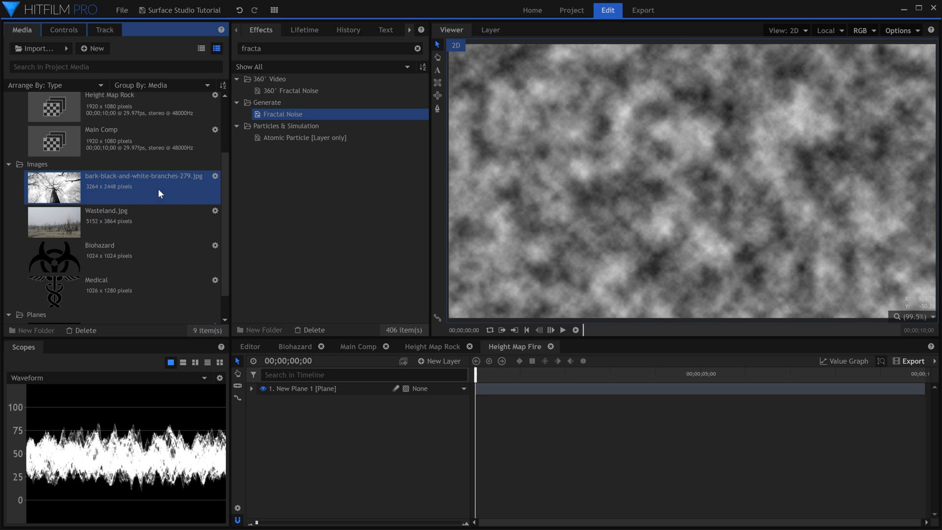
- Place bark-black-and-white-branches-279.jpg above the plane, scaled to 216% and positioned at about 1447, 364 so thin branches fill the frame
left_click_drag(339, 387, 346, 387)
left_click(56, 30)
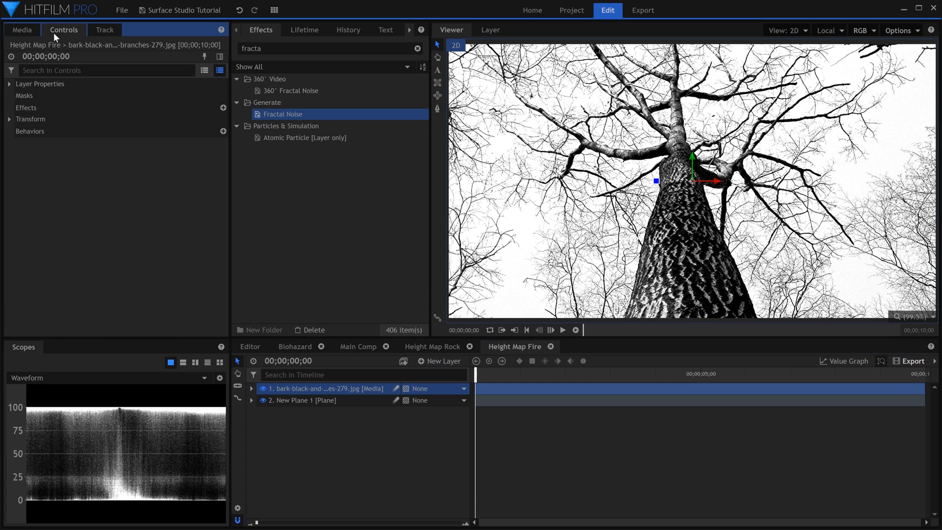
left_click(13, 119)
left_click_drag(189, 167, 217, 167)
left_click_drag(690, 181, 940, 92)
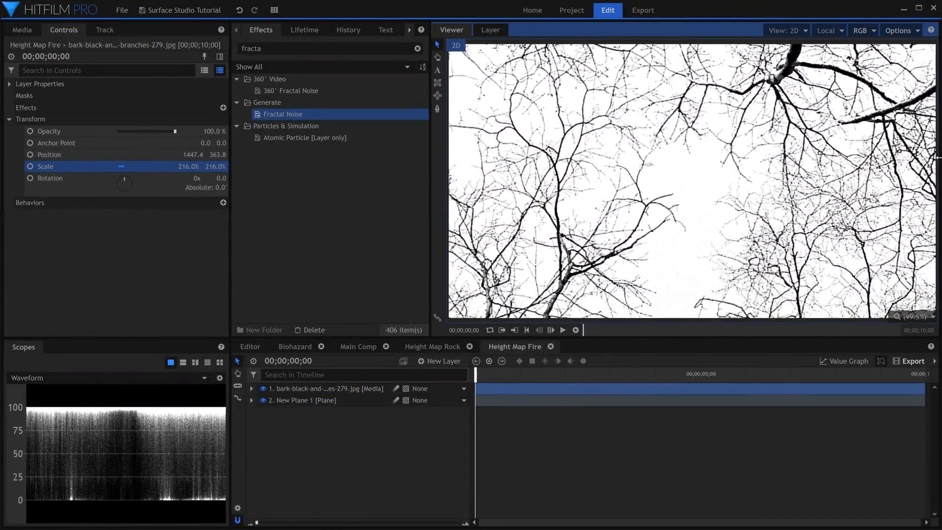
- Change the branches image layer's blend mode so its dark branches combine with the noise beneath
right_click(349, 388)
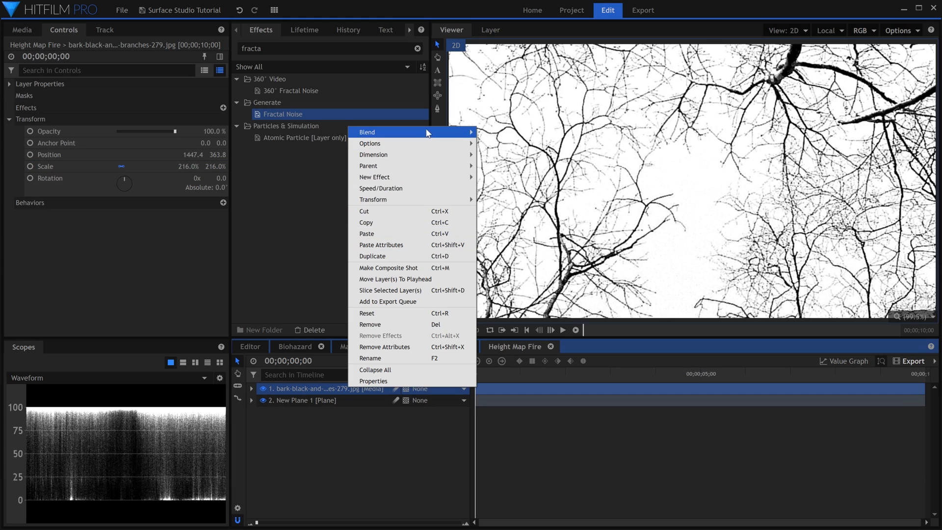
mouse_move(428, 134)
left_click(495, 290)
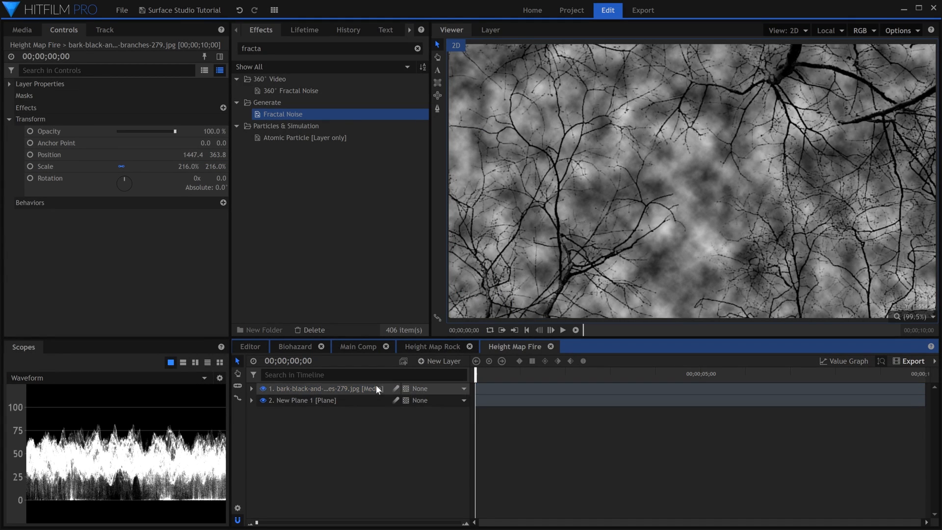
- Add Height Map Fire as the lowest layer of Main Comp and select the Biohazard layer
left_click(351, 346)
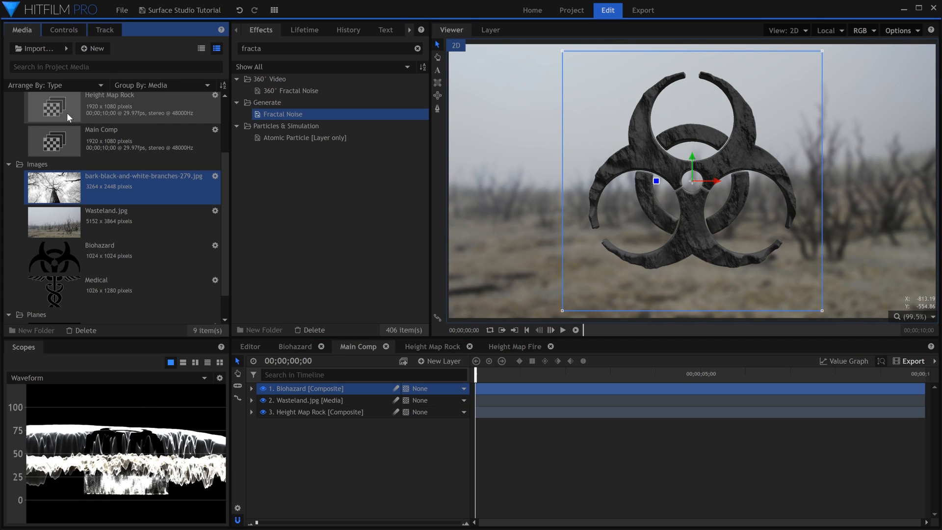
scroll(127, 206, "up", 2)
left_click_drag(124, 143, 344, 427)
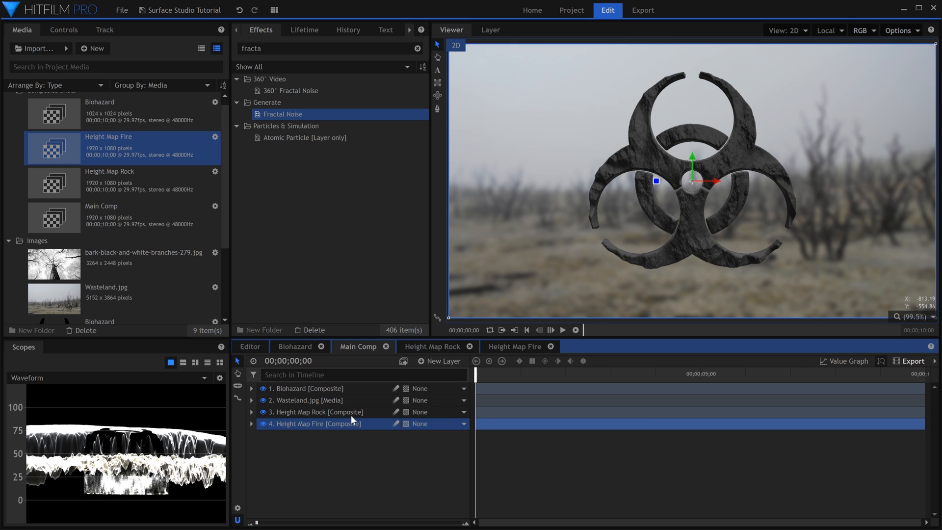
left_click(348, 389)
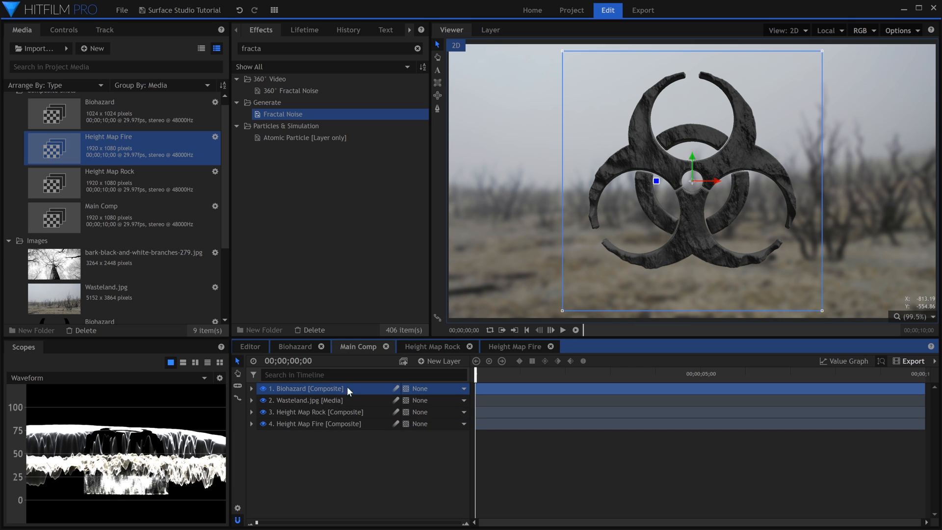
- Raise Surface 2's height to 34% in the Biohazard layer's Surface Studio effect and assign Height Map Fire as its height map
left_click(70, 31)
left_click_drag(114, 213, 131, 212)
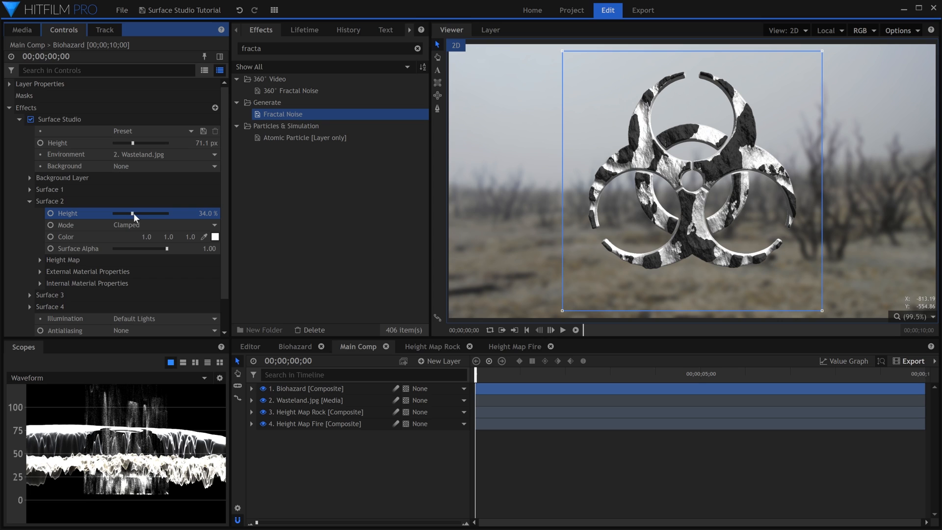
left_click(41, 259)
left_click(118, 273)
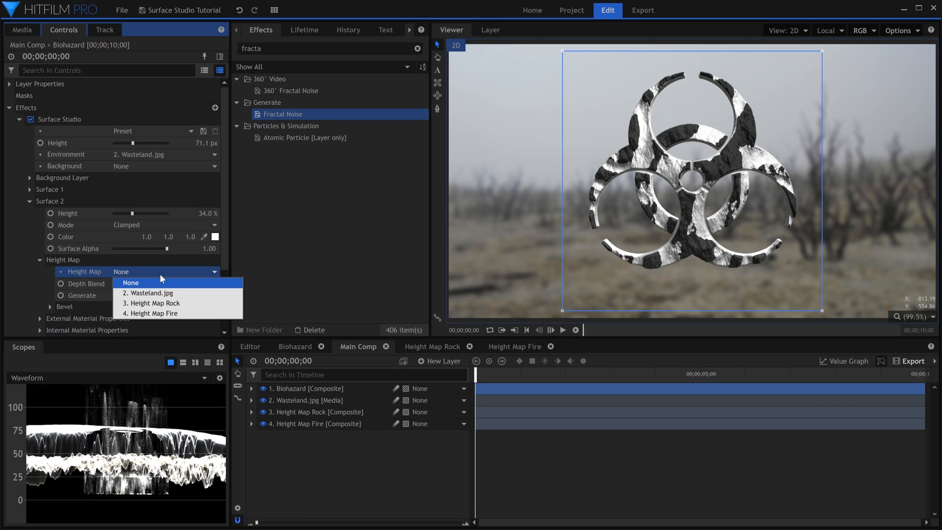
left_click(186, 313)
- Keyframe Surface 2's height from 0% at the start of the timeline to 100% at 00;00;09;29
left_click_drag(133, 213, 55, 216)
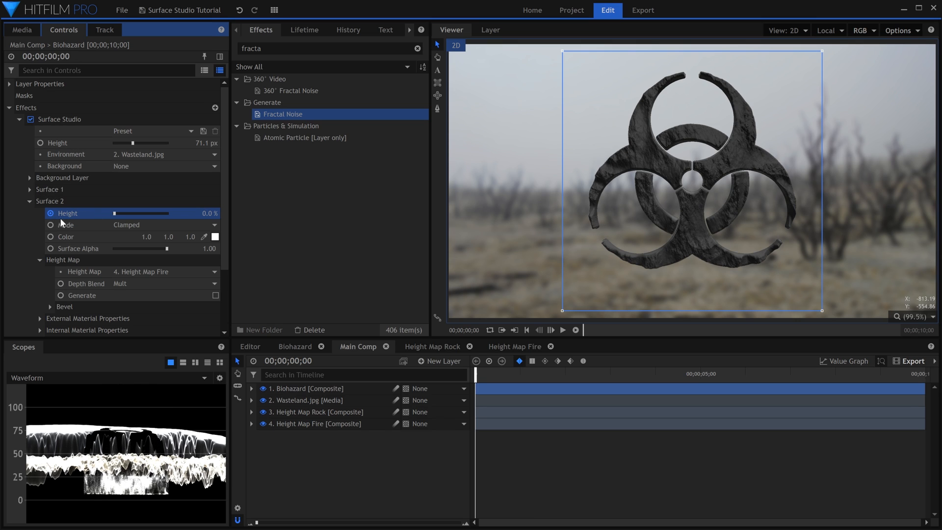
left_click_drag(475, 375, 932, 389)
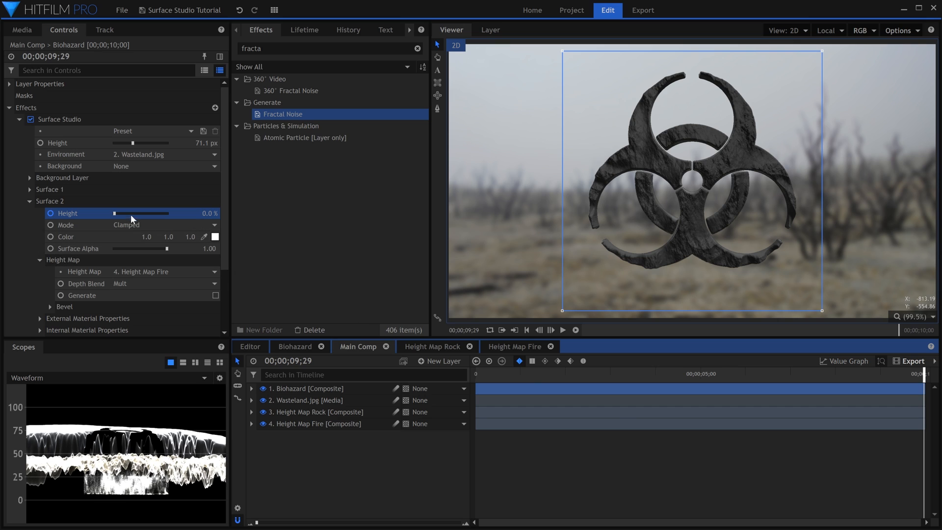
left_click_drag(132, 218, 177, 215)
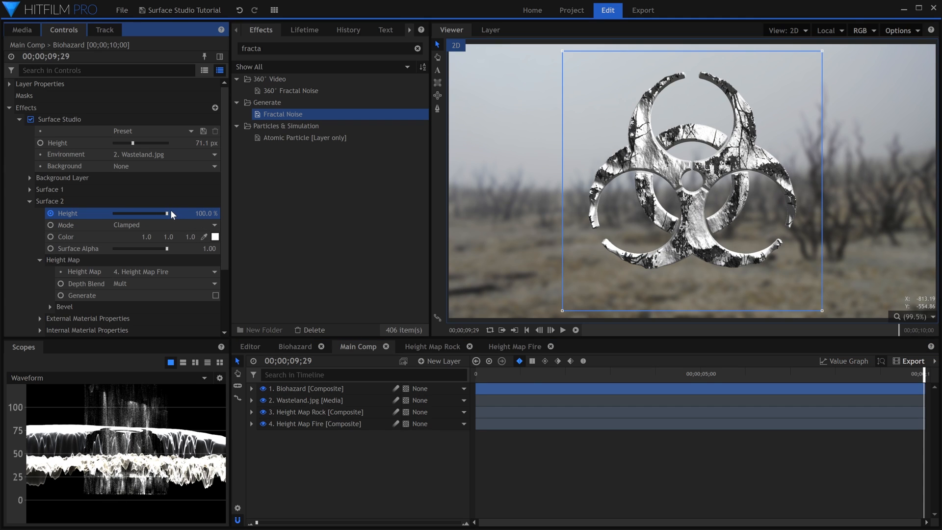
- Set Surface 2's depth blend to Subtract and lower its height at the last frame to 78%
left_click(146, 287)
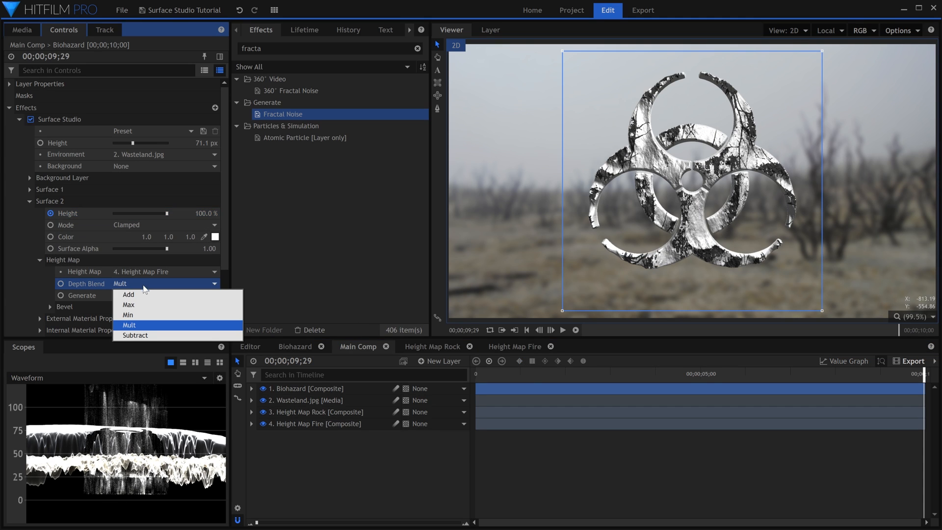
left_click(146, 335)
mouse_move(166, 213)
left_mouse_down()
mouse_move(129, 213)
mouse_move(154, 218)
mouse_move(130, 220)
mouse_move(157, 220)
left_mouse_up()
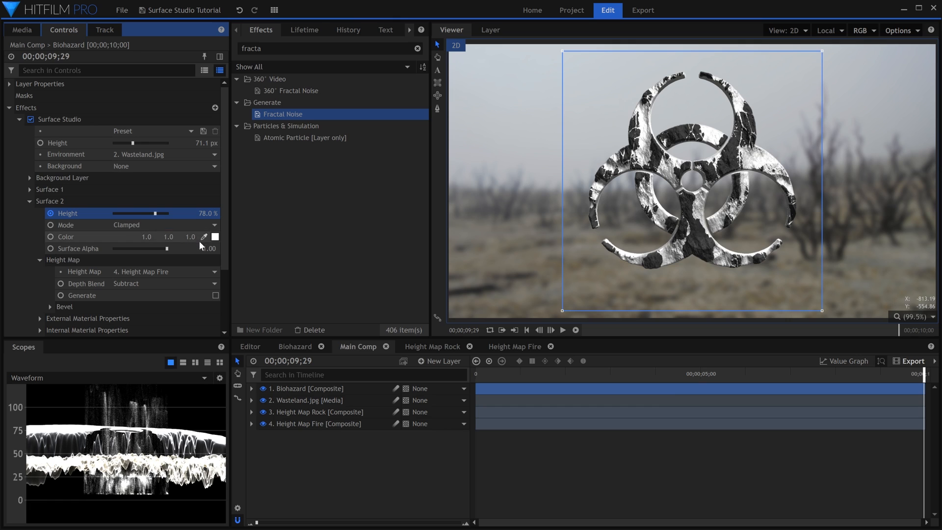
- Color Surface 2 a pale yellow of about 1.0, 0.9, 0.7
left_click(215, 237)
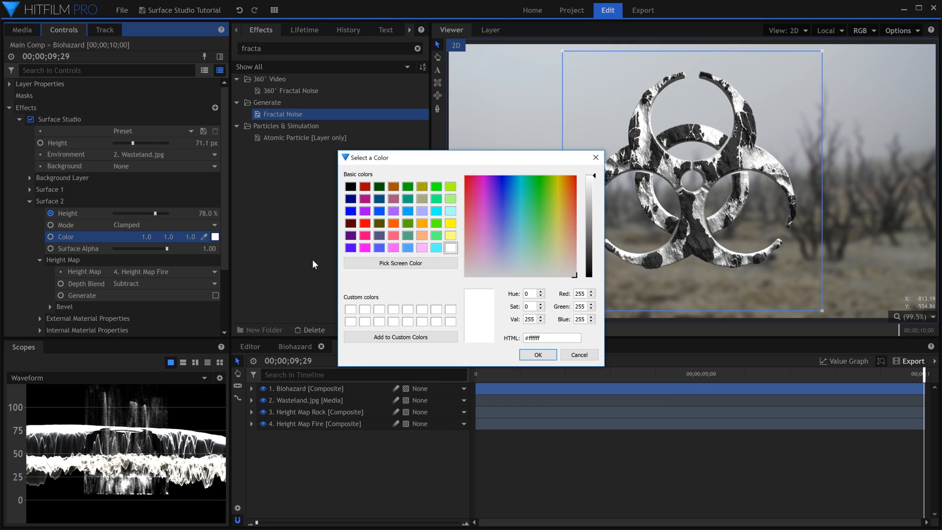
left_click(561, 247)
key("Return")
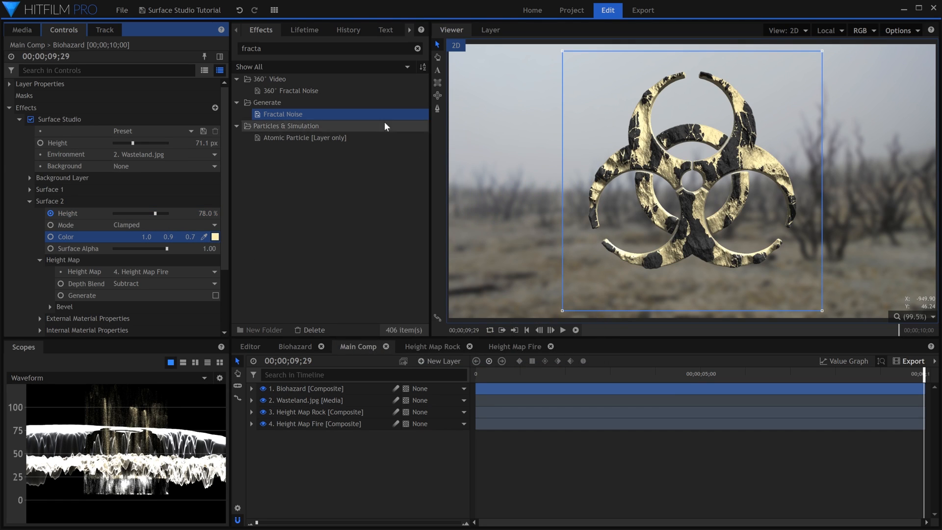
- Add the Glow effect after Surface Studio on the Biohazard layer and show its settings
double_click(294, 49)
type("glow")
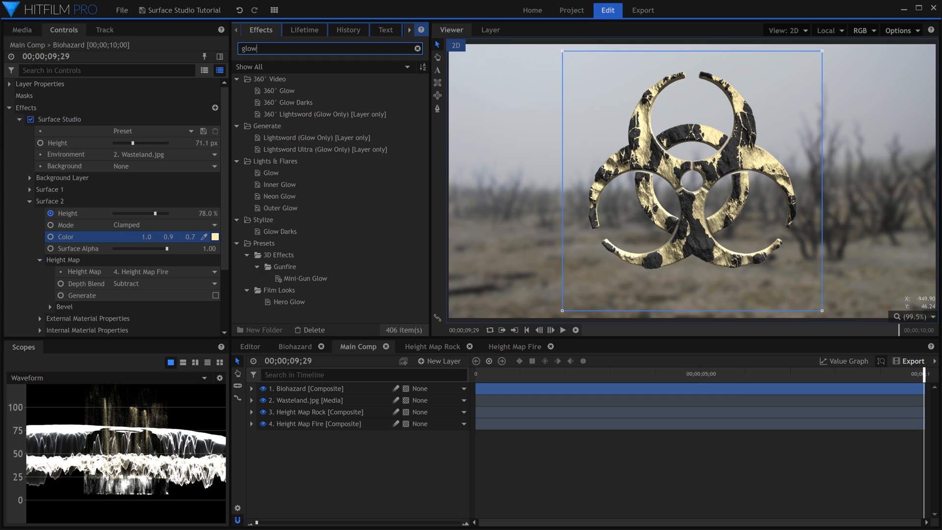
left_click_drag(293, 179, 73, 116)
left_click(18, 118)
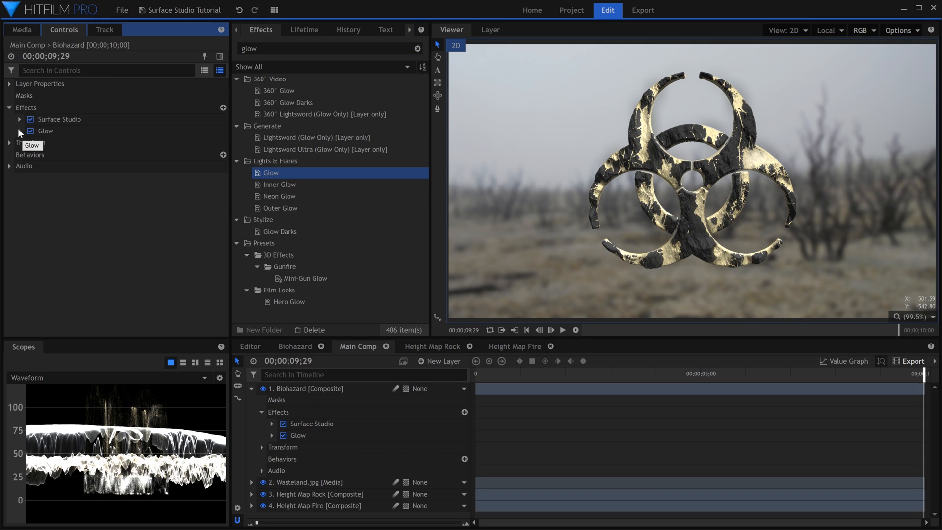
left_click(19, 130)
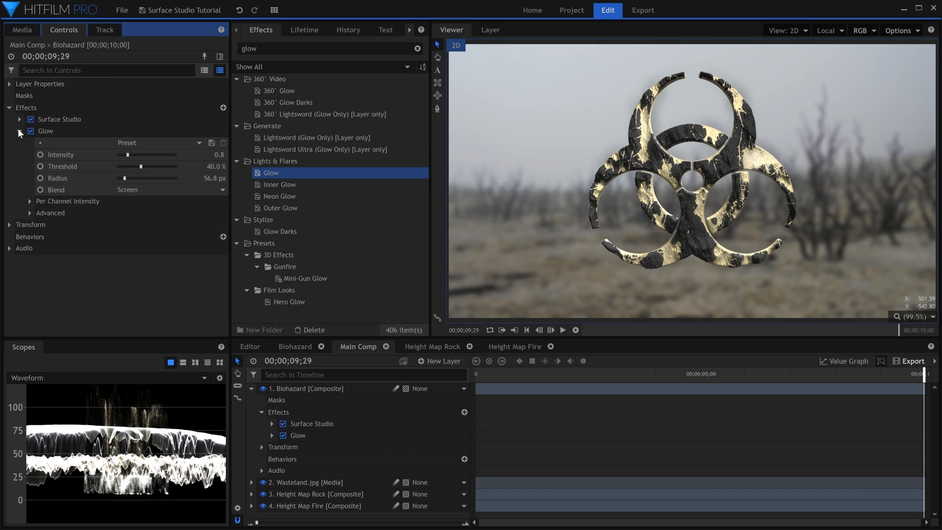
- Set the Glow's blend to Add, with intensity 1.1, threshold 65% and radius about 92.1 px
left_click(159, 192)
left_click(158, 217)
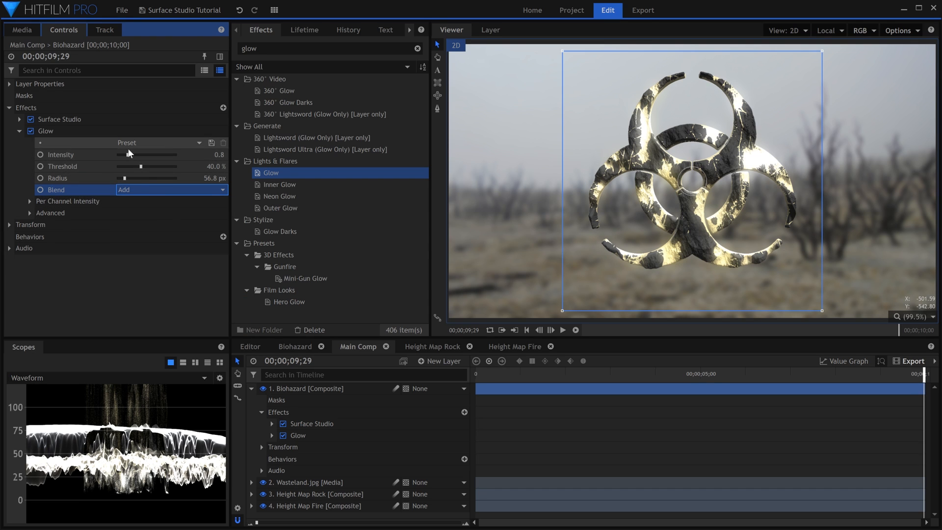
left_click_drag(128, 154, 154, 163)
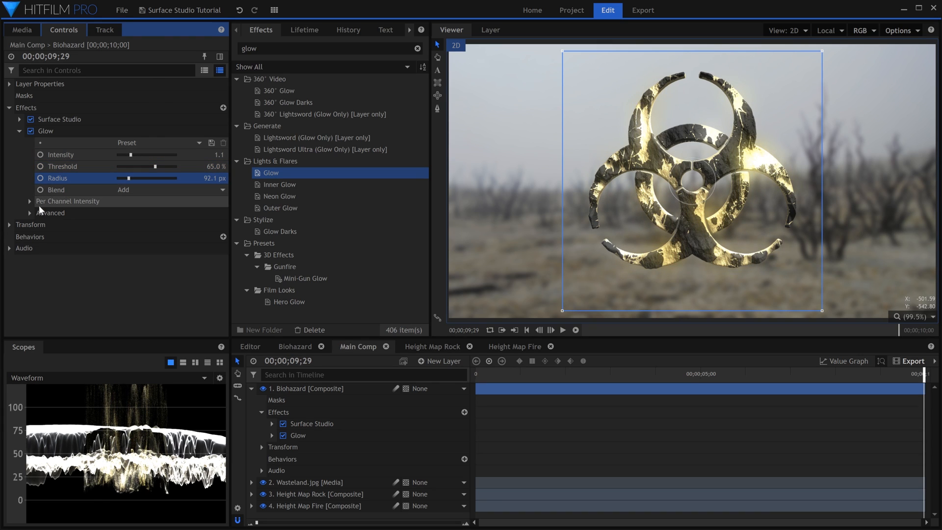
- Tint the Glow with per-channel intensities of 1.94 red and 0.92 blue, and reduce its overall intensity to 0.3
left_click(47, 202)
left_click_drag(154, 213, 144, 236)
left_click_drag(130, 155, 120, 154)
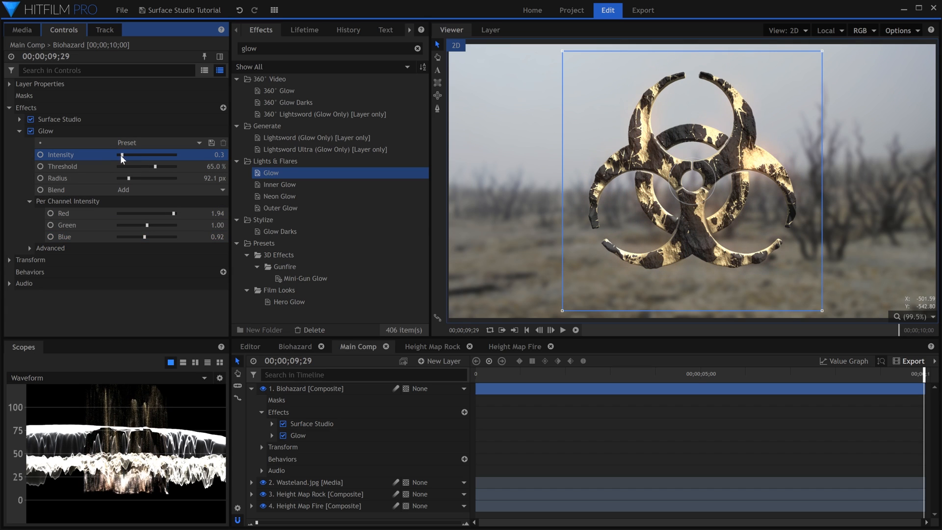
- Duplicate the Glow effect on the Biohazard layer
left_click(20, 131)
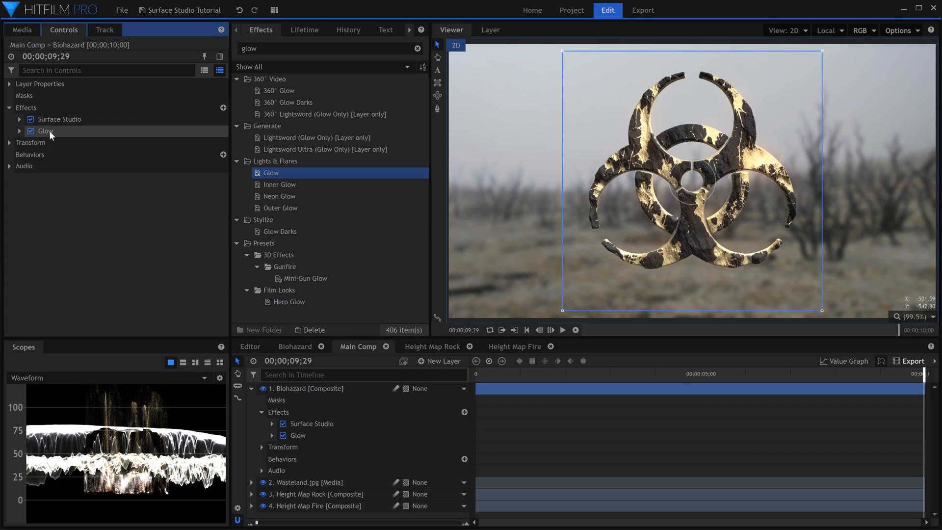
left_click(60, 131)
right_click(60, 131)
left_click(72, 170)
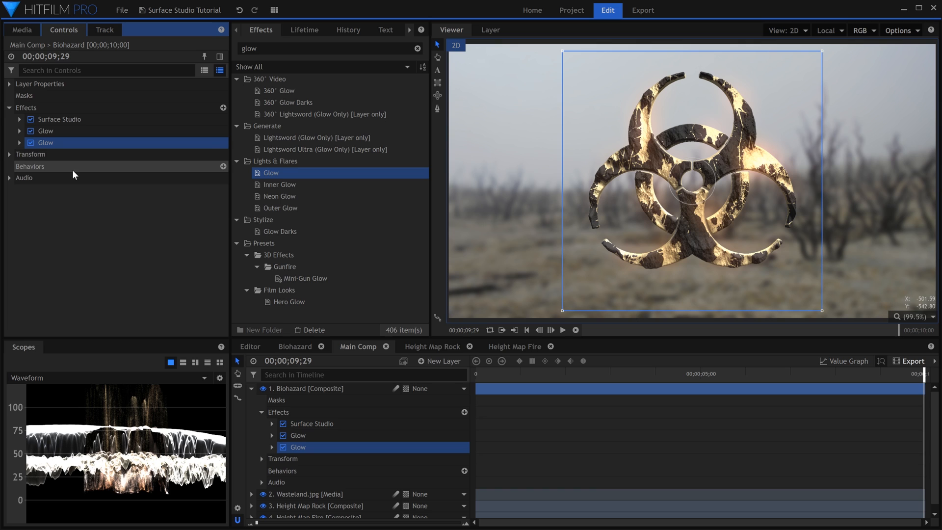
- Set the duplicate Glow's intensity to 0.9, its radius to about 143.3 px and its blue channel intensity to 0.18
left_click(20, 143)
left_click_drag(121, 164, 156, 177)
left_click(30, 213)
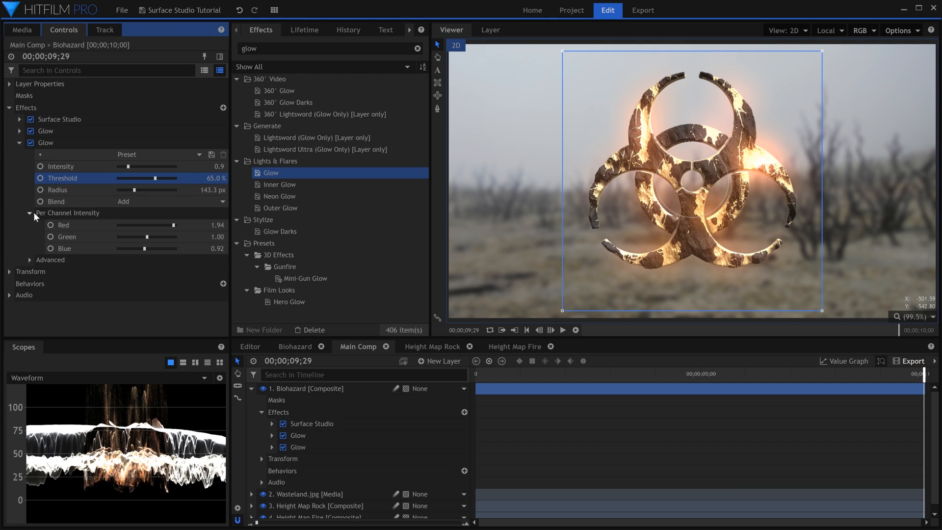
left_click_drag(145, 248, 122, 247)
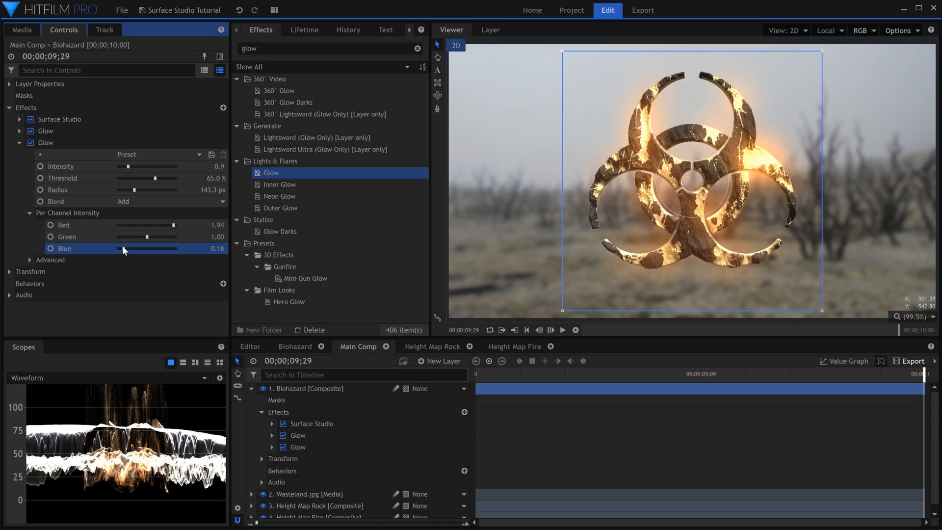
left_click(20, 143)
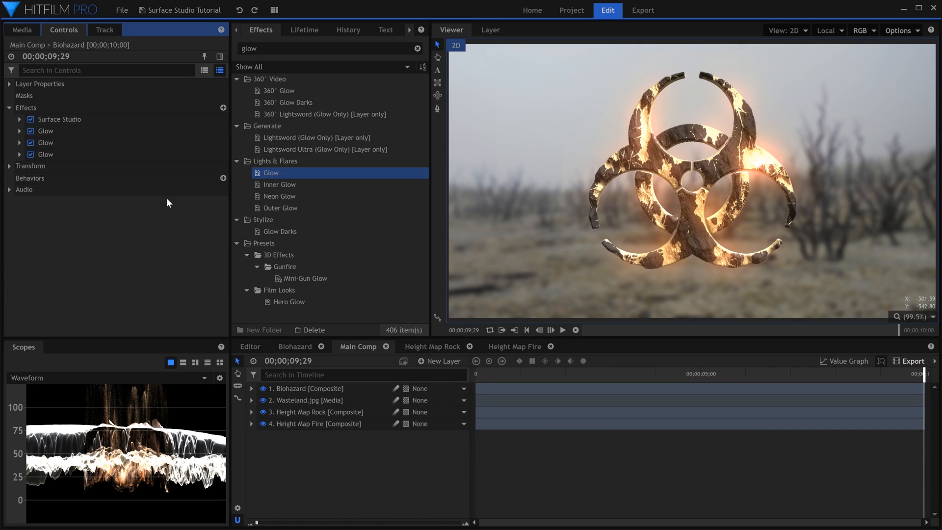
- Add an Anamorphic Lens Flare after the Glow effects on the Biohazard layer and show its Streak 1 settings
left_click(304, 48)
type("anamo")
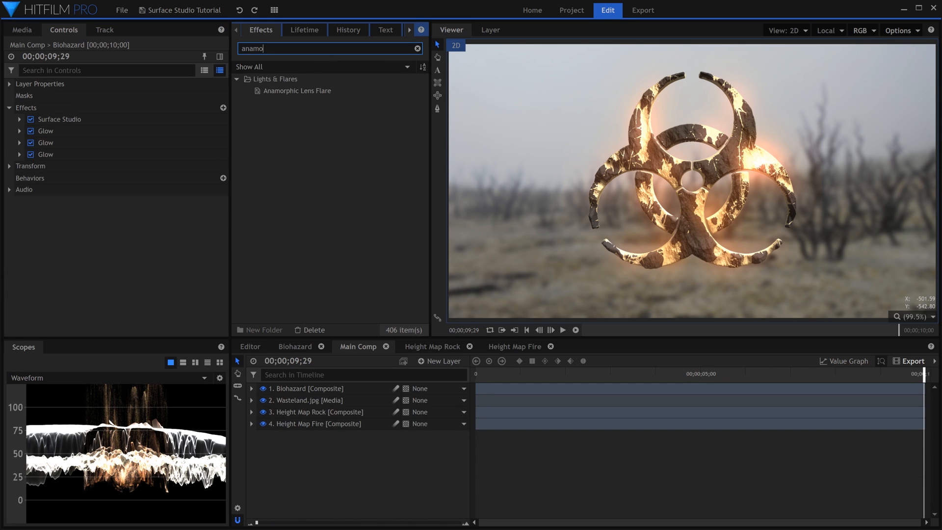
left_click_drag(304, 90, 21, 162)
left_click(20, 164)
left_click(29, 247)
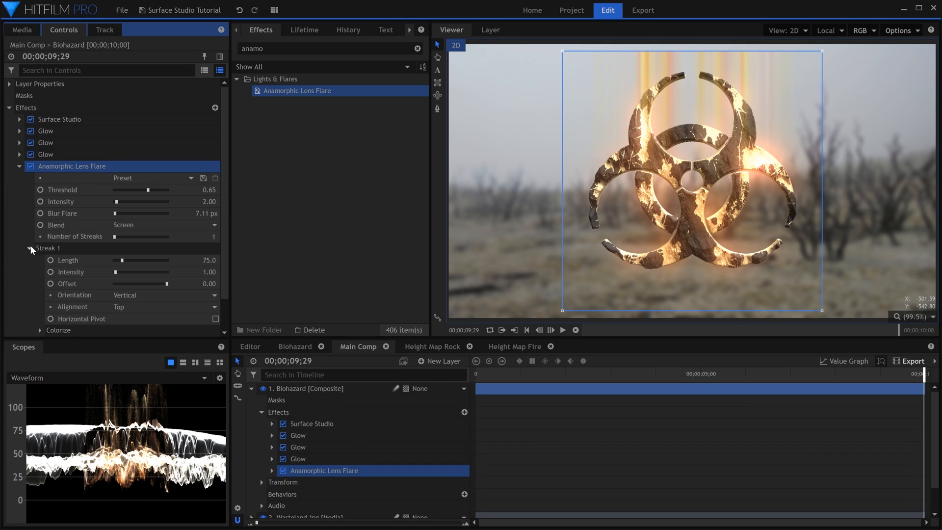
- Align Streak 1 to Center with Vertical Pivot off, and shorten its length to 8
scroll(69, 260, "down", 3)
left_click(151, 273)
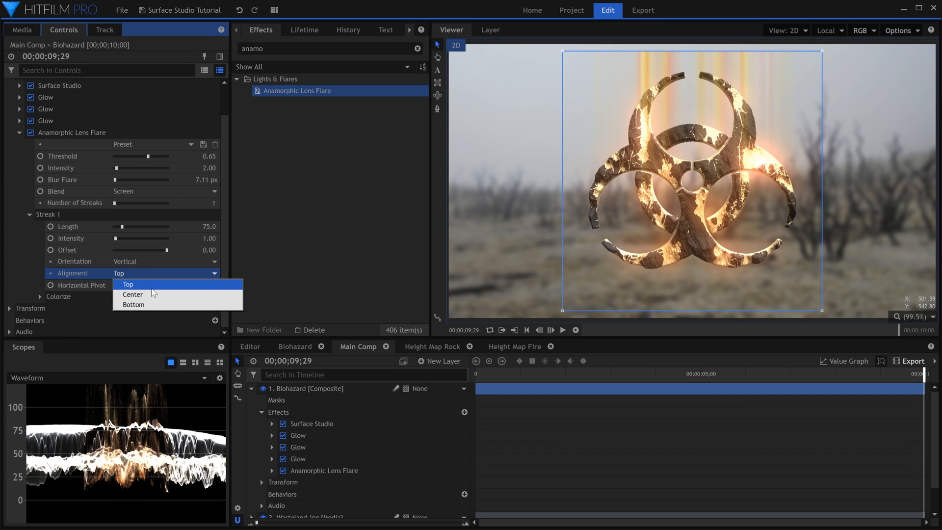
left_click(152, 295)
left_click(215, 297)
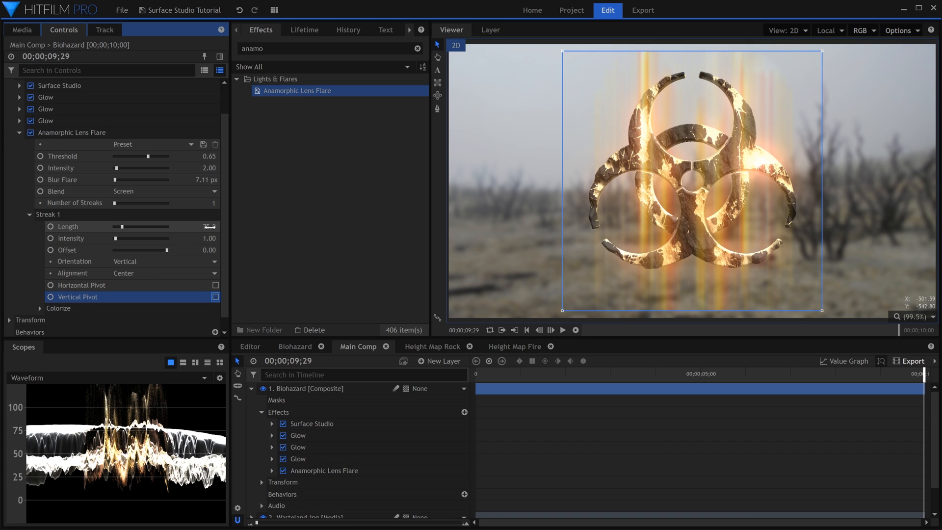
left_click_drag(210, 227, 210, 227)
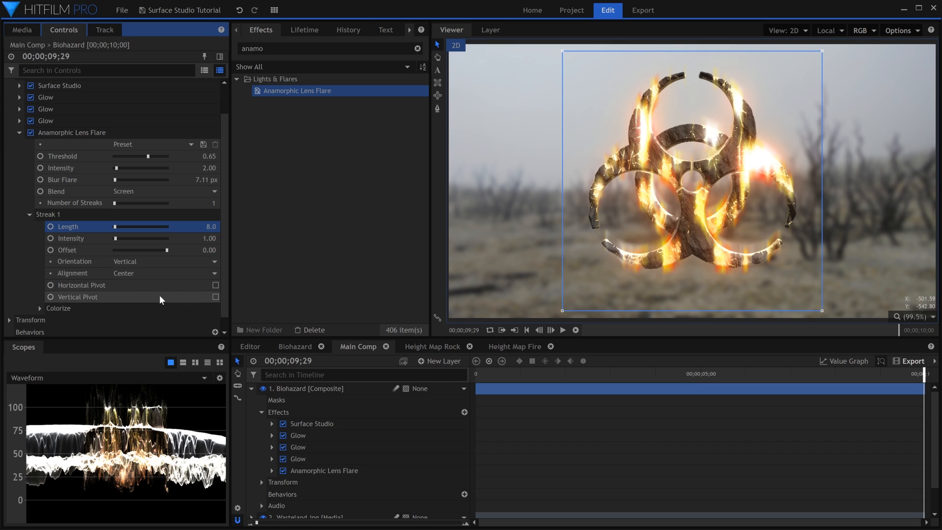
- Set the Anamorphic Lens Flare's blend to Add and its overall intensity to 0.20
left_click(153, 192)
left_click(142, 223)
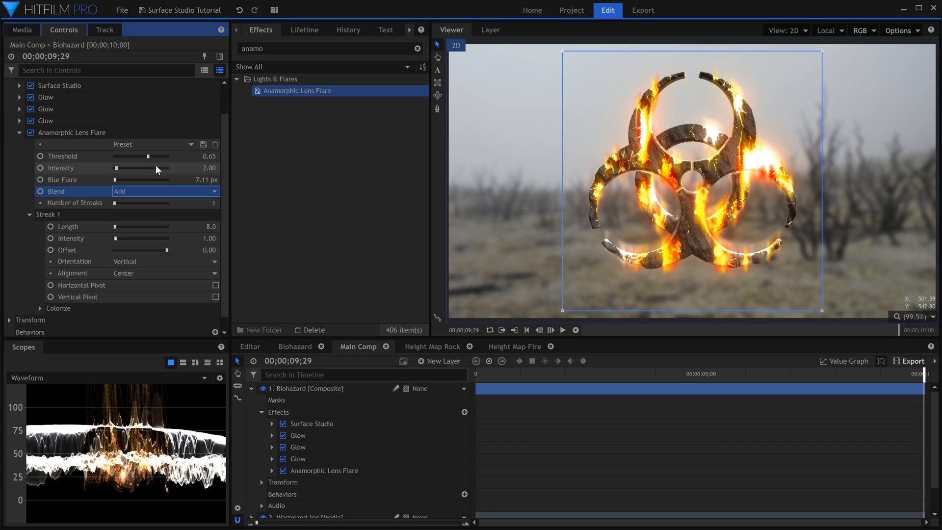
left_click_drag(209, 168, 192, 168)
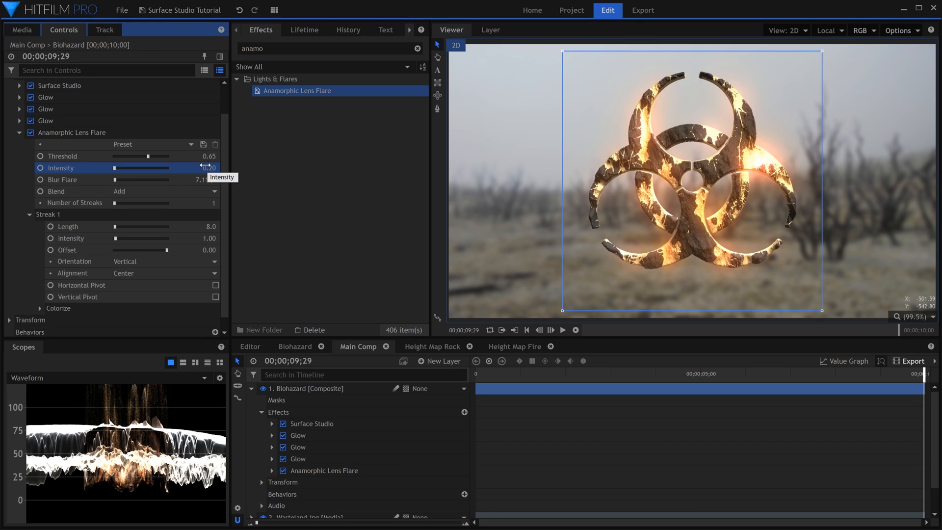
- Create a grade layer at the top of Main Comp and apply the Heat Distortion effect to it
left_click(444, 361)
left_click(452, 398)
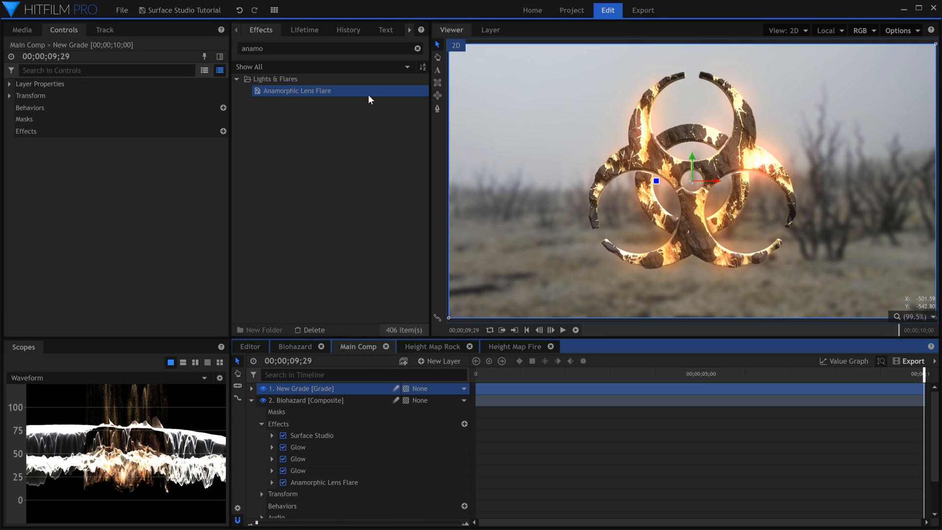
double_click(333, 49)
type("heat")
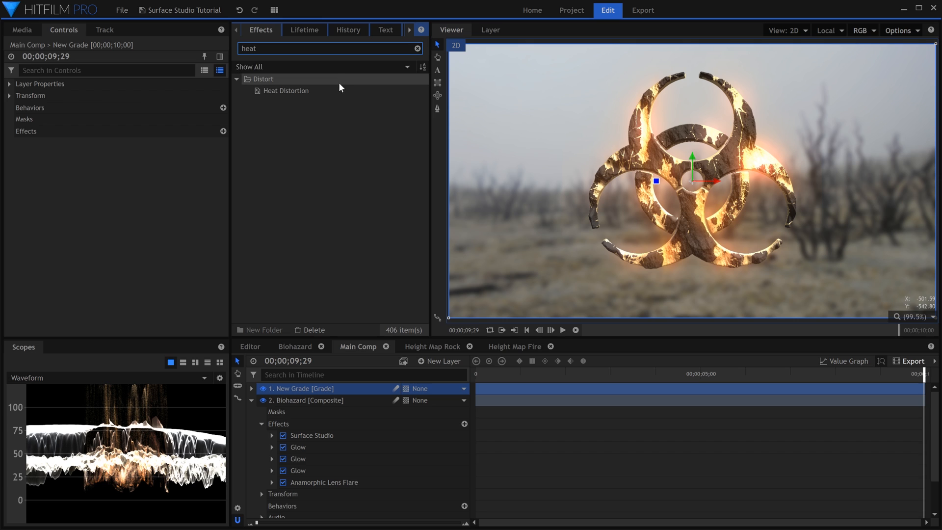
left_click_drag(340, 88, 355, 283)
left_click_drag(357, 386, 356, 383)
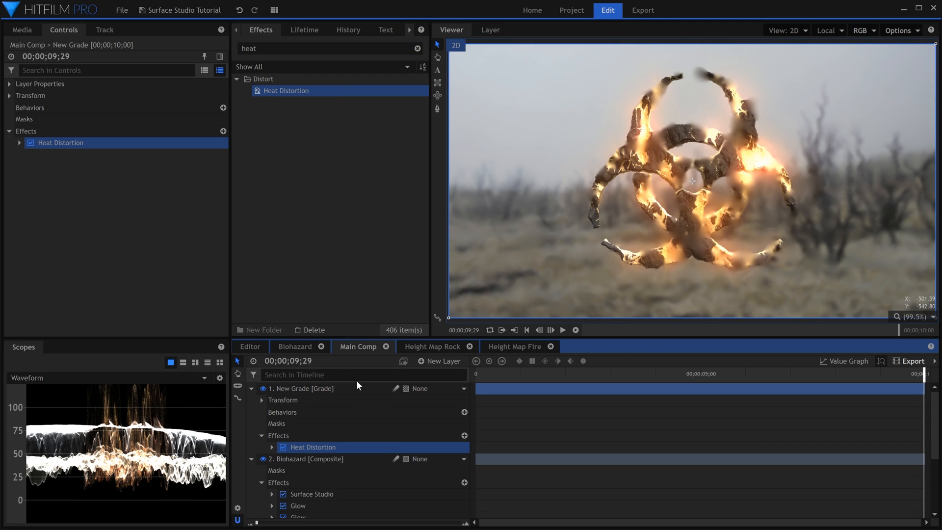
- Draw a circular mask around the emblem on the grade layer and feather it by 180 px
left_click(438, 95)
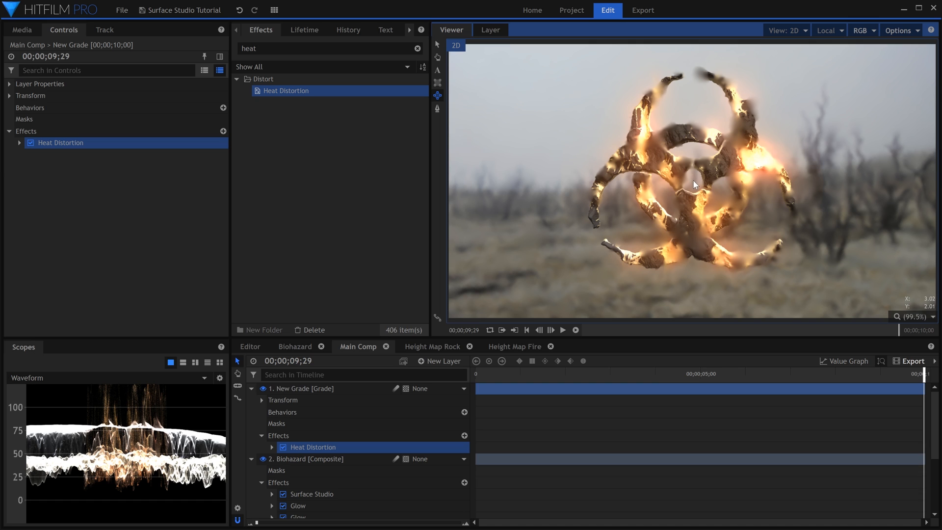
mouse_move(693, 180)
left_mouse_down()
mouse_move(797, 49)
mouse_move(860, 28)
mouse_move(838, 43)
left_mouse_up()
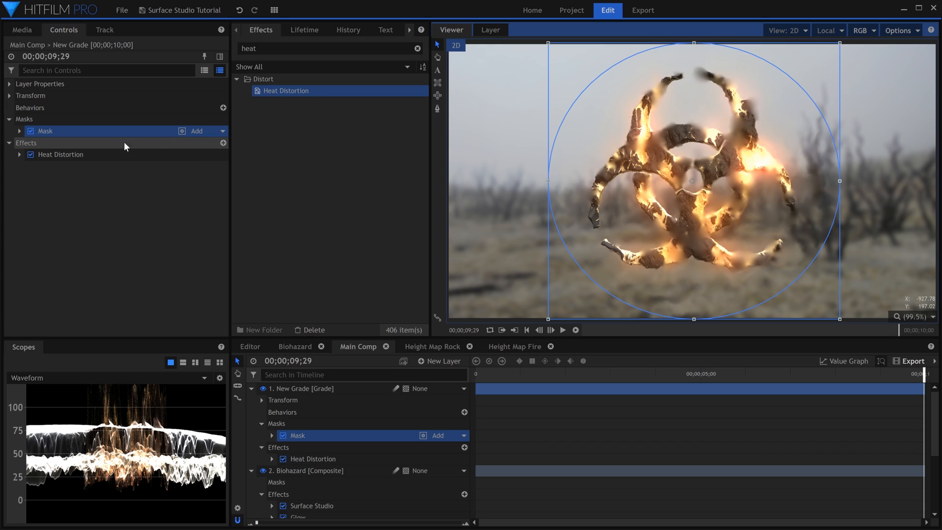
left_click(19, 131)
left_click(30, 166)
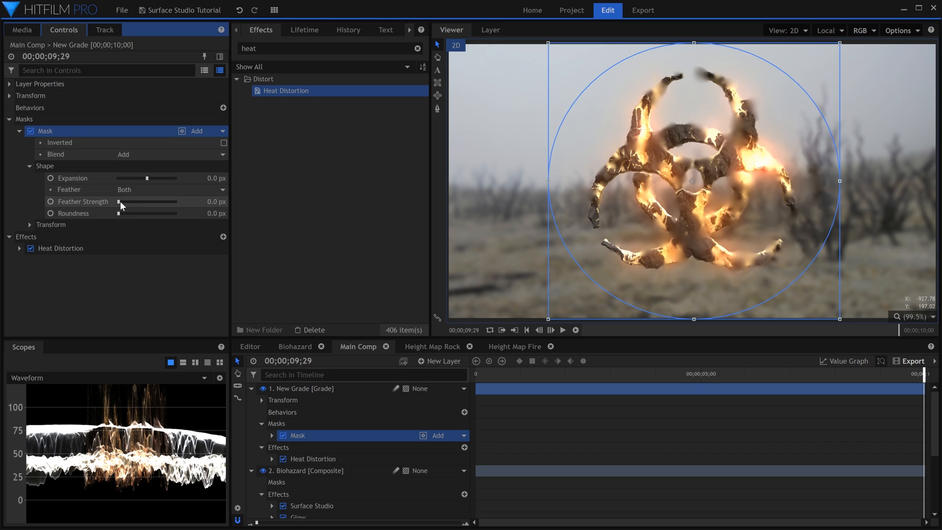
left_click(120, 201)
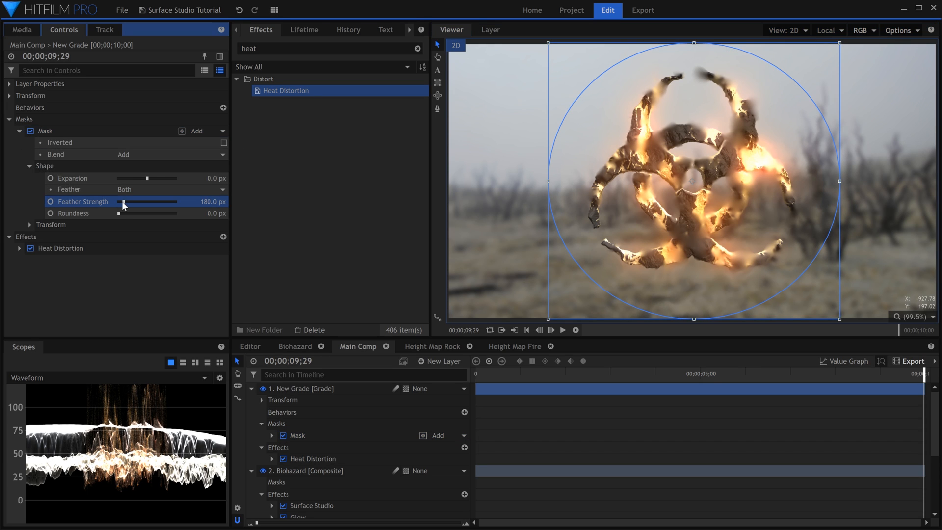
left_click(19, 132)
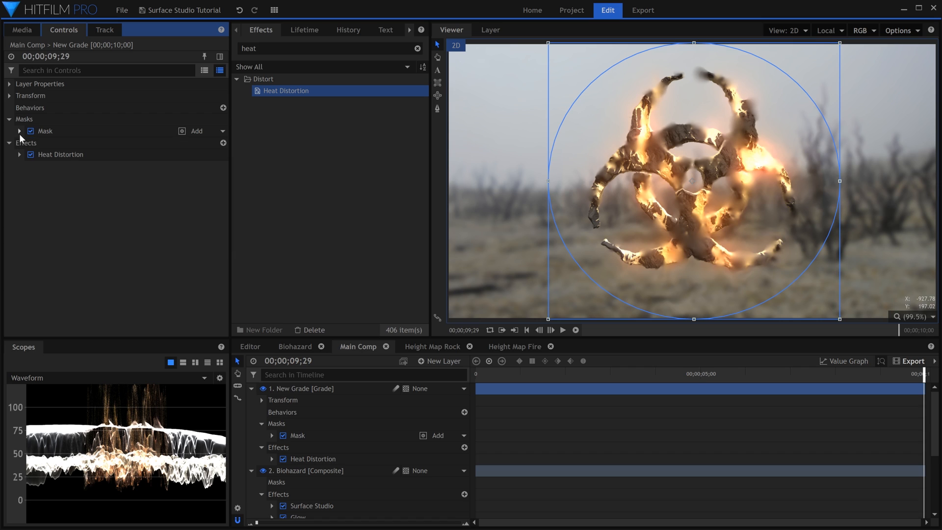
- Set the grade layer's Heat Distortion effect to a Distortion of 20 and a Diffusion Strength of 20
left_click(19, 154)
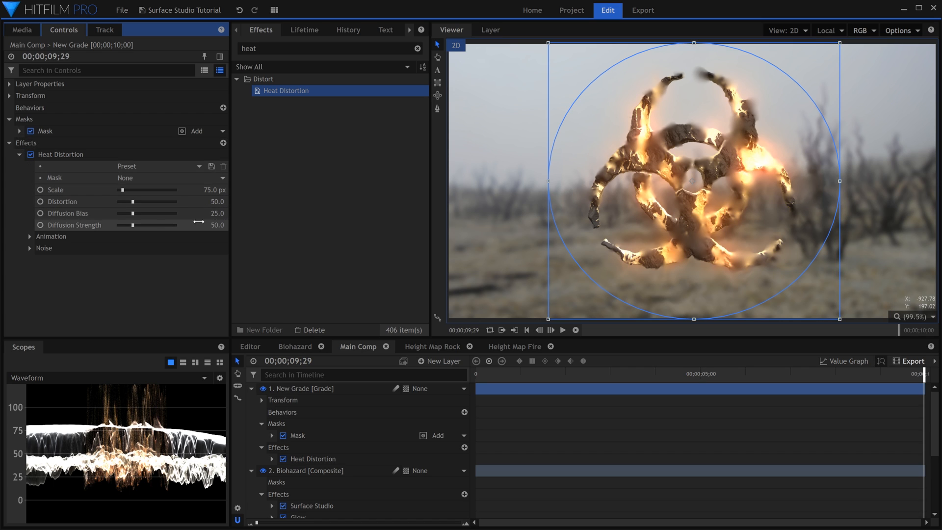
left_click(215, 202)
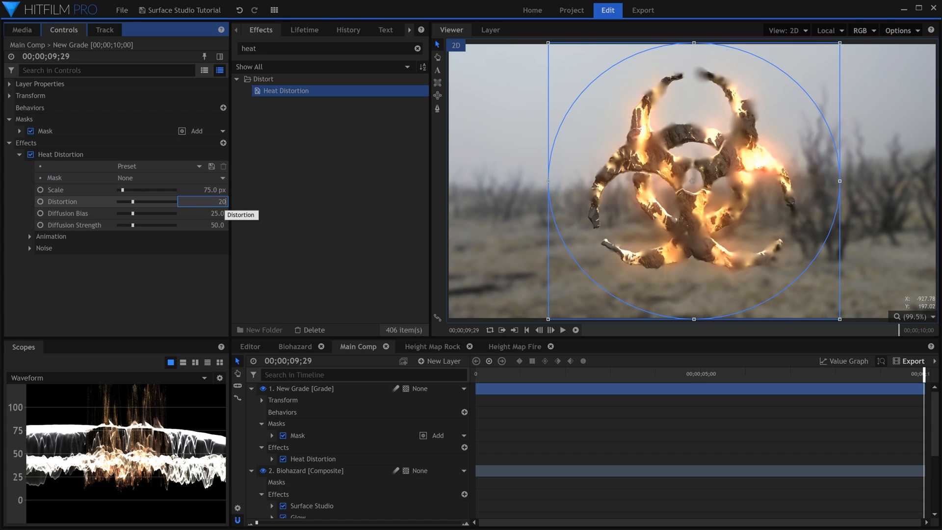
key("Return")
left_click(221, 227)
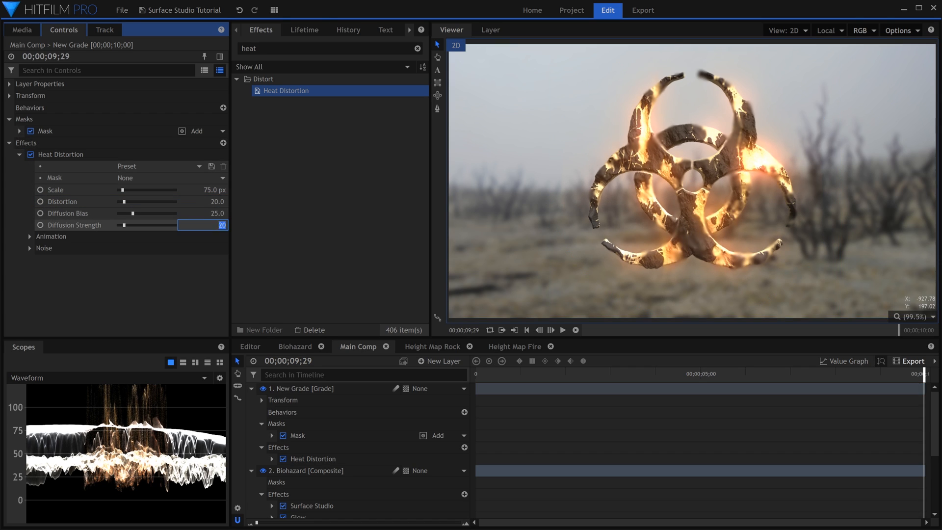
type("10")
key("Return")
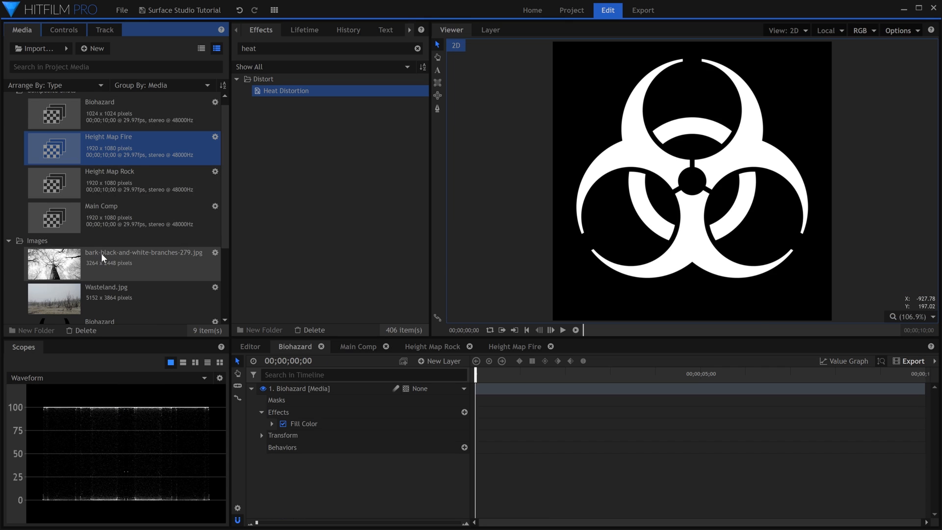
- Swap the Biohazard comp's emblem for the Medical image at 68% scale with Fill Color, hiding the original layer, and view Main Comp's last frame
scroll(101, 253, "down", 3)
left_click(101, 253)
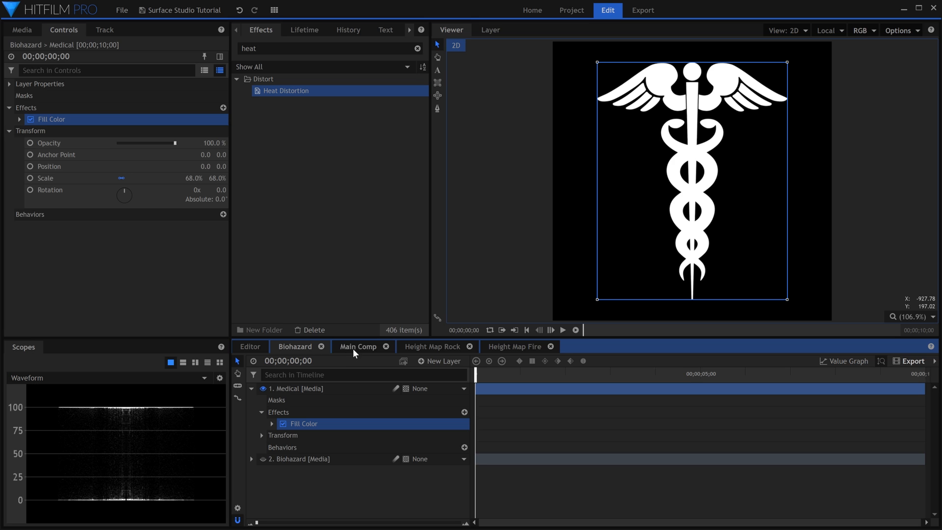
left_click(352, 348)
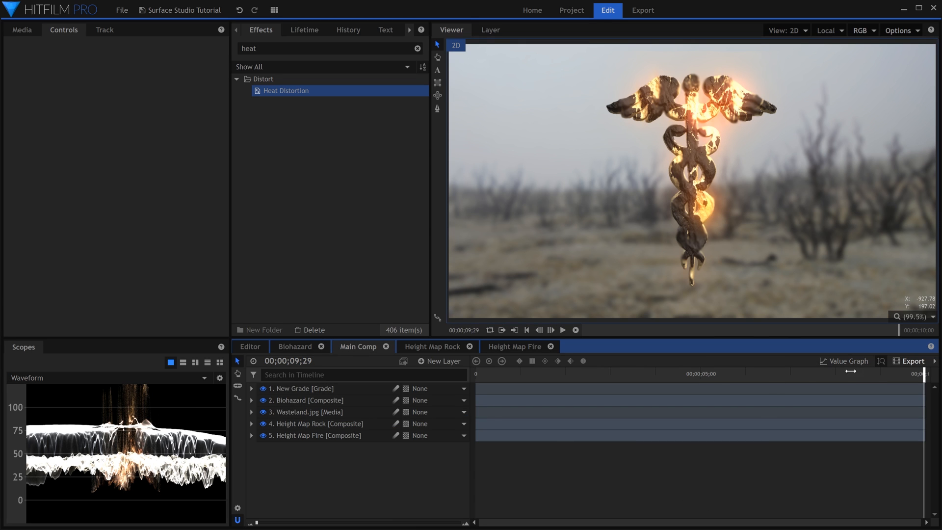
left_click_drag(850, 372, 932, 373)
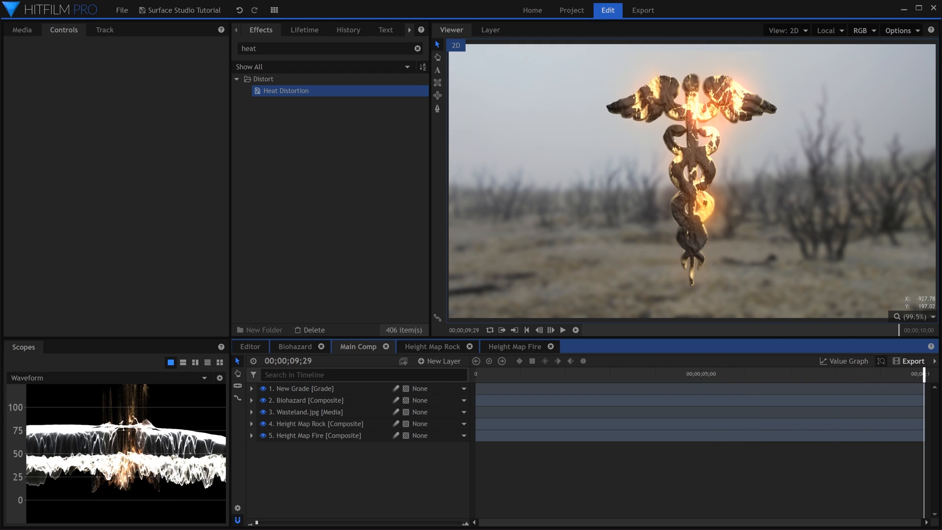